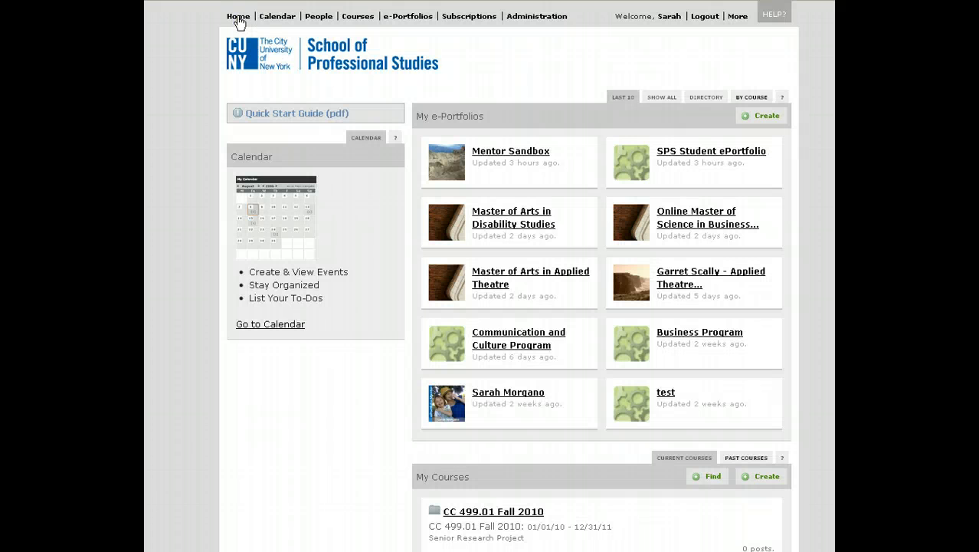
Return to the dashboard home and create a new e-Portfolio from the My e-Portfolios box
{"action": "left_click", "coordinate": [237, 17]}
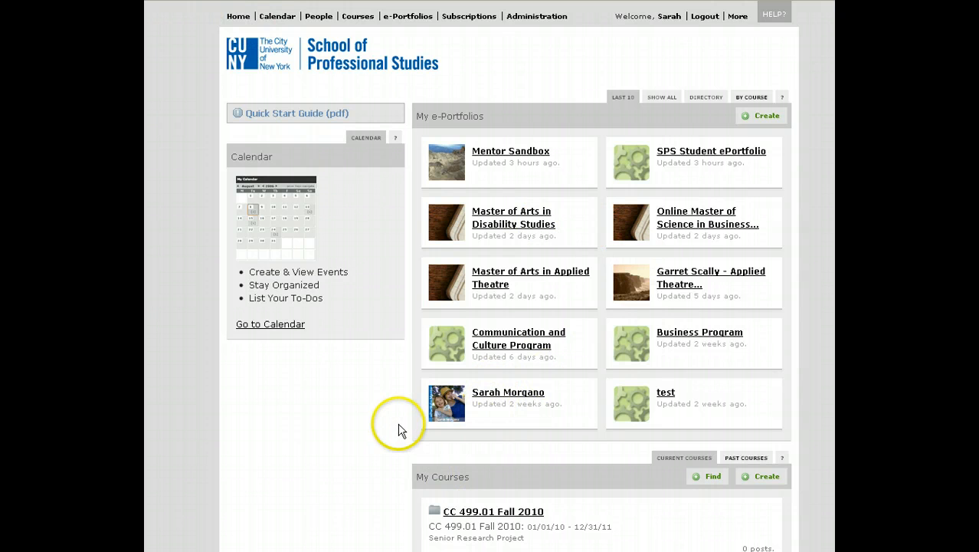
{"action": "scroll", "coordinate": [430, 417], "scroll_direction": "down", "scroll_amount": 3}
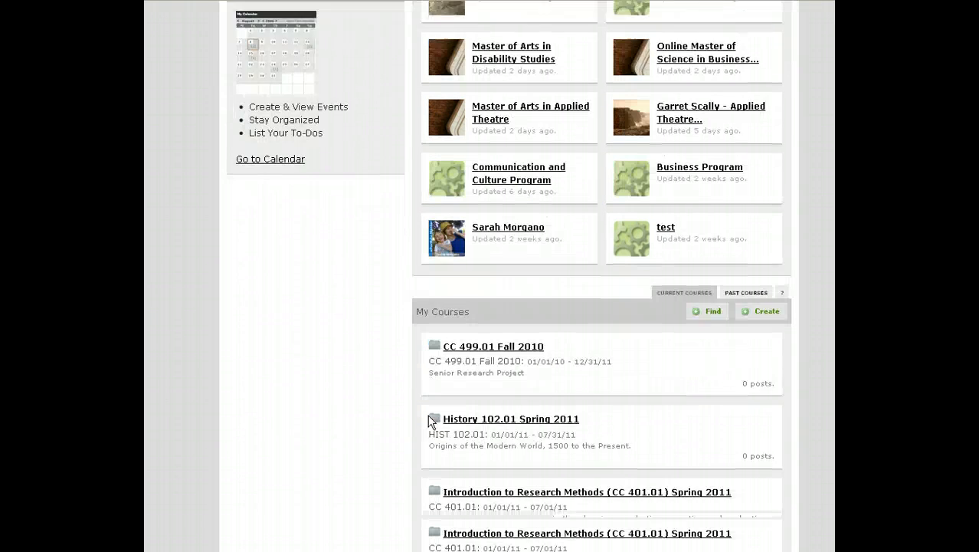
{"action": "scroll", "coordinate": [579, 218], "scroll_direction": "down", "scroll_amount": 2}
{"action": "scroll", "coordinate": [498, 203], "scroll_direction": "down", "scroll_amount": 5}
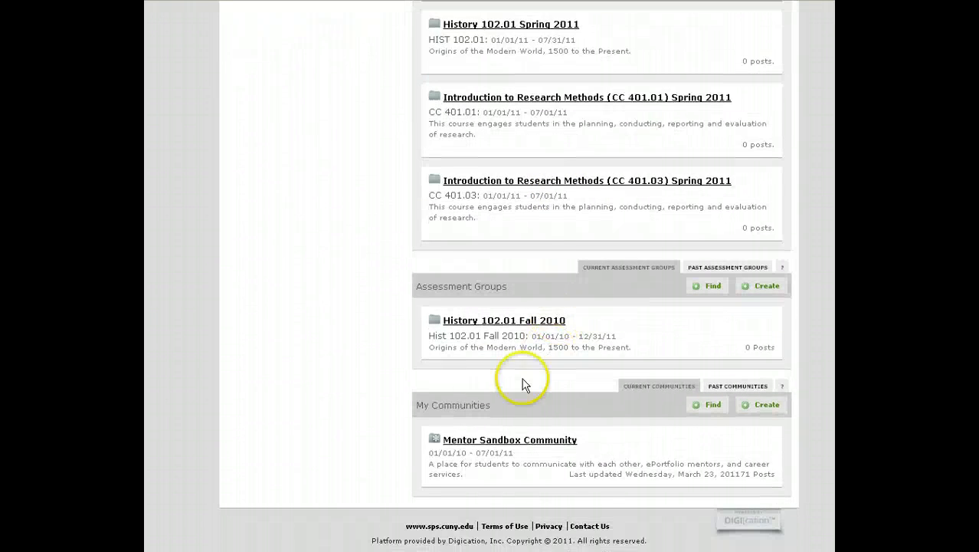
{"action": "scroll", "coordinate": [551, 322], "scroll_direction": "up", "scroll_amount": 10}
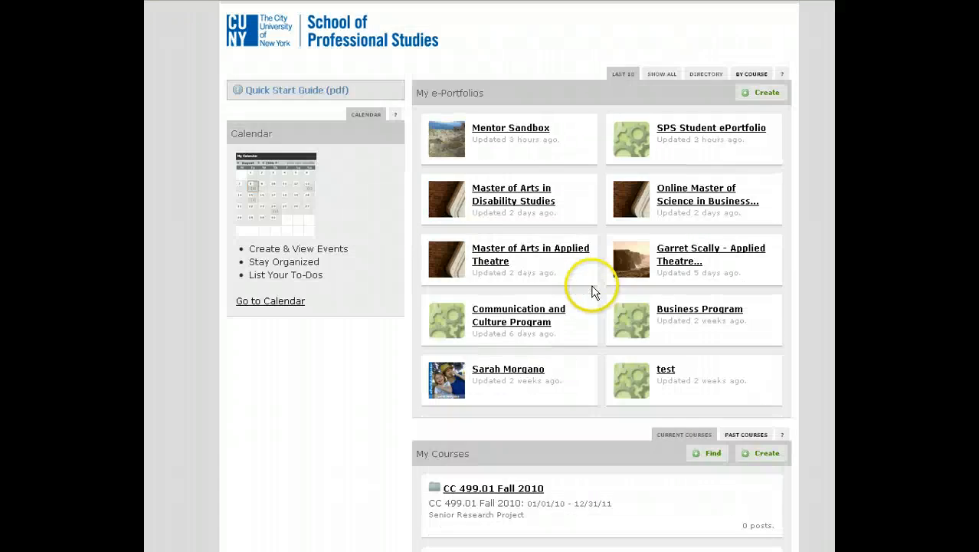
{"action": "scroll", "coordinate": [583, 284], "scroll_direction": "up", "scroll_amount": 1}
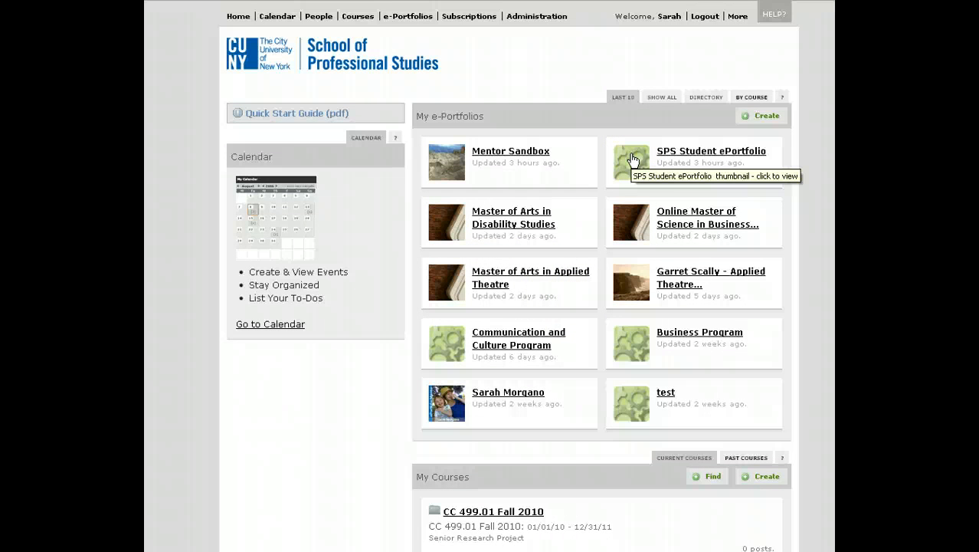
{"action": "left_click", "coordinate": [762, 116]}
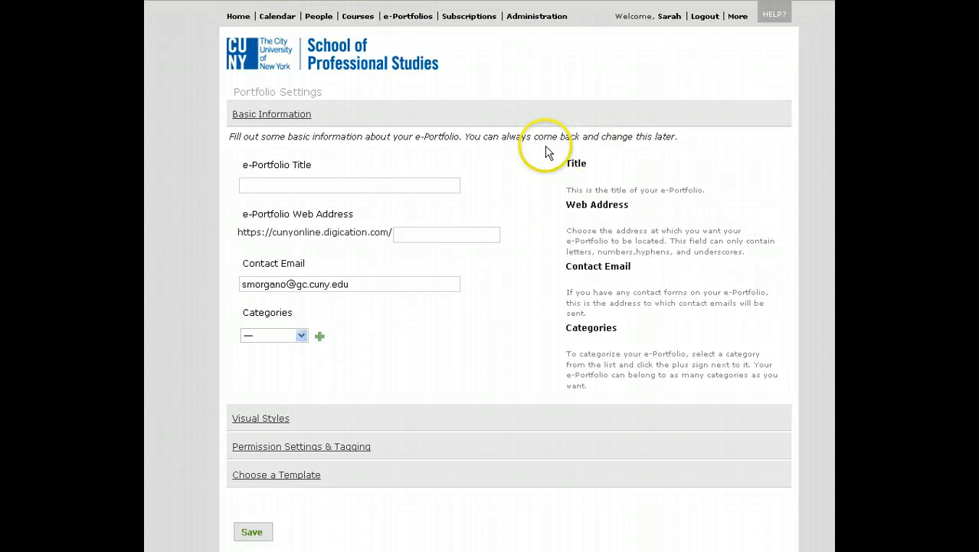
Title the portfolio with the owner's name plus 'CC 401' and accept the suggested web address
{"action": "left_click", "coordinate": [274, 182]}
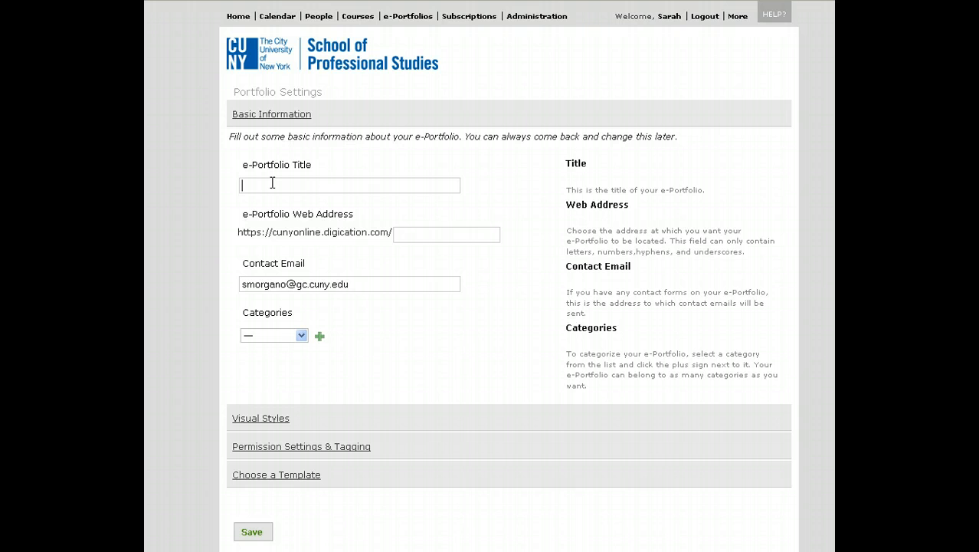
{"action": "type", "text": "Sarah Morgano"}
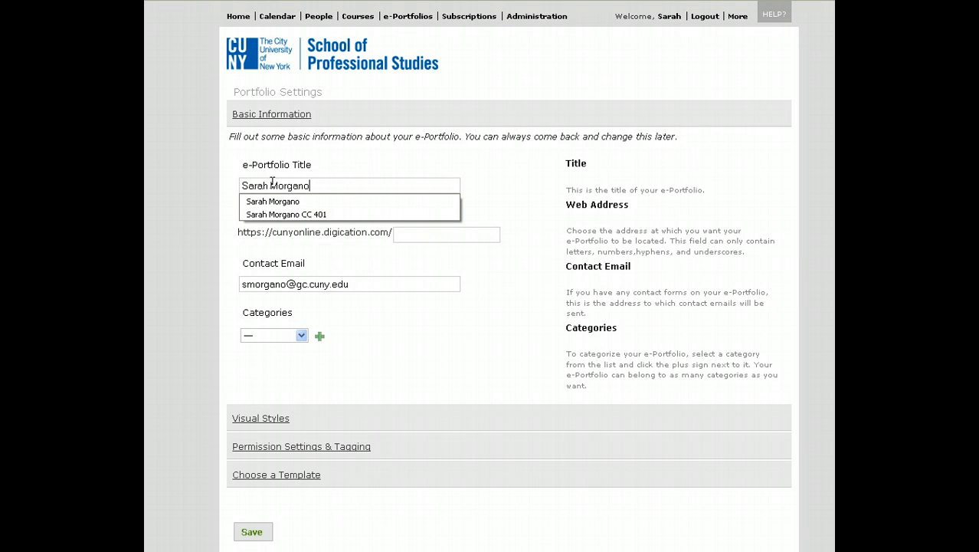
{"action": "type", "text": " CC 401"}
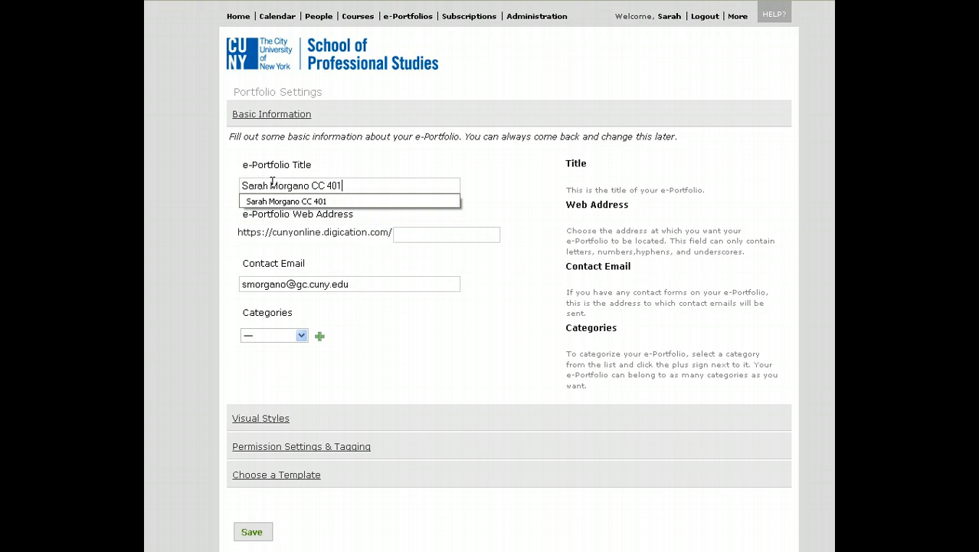
{"action": "left_click", "coordinate": [407, 233]}
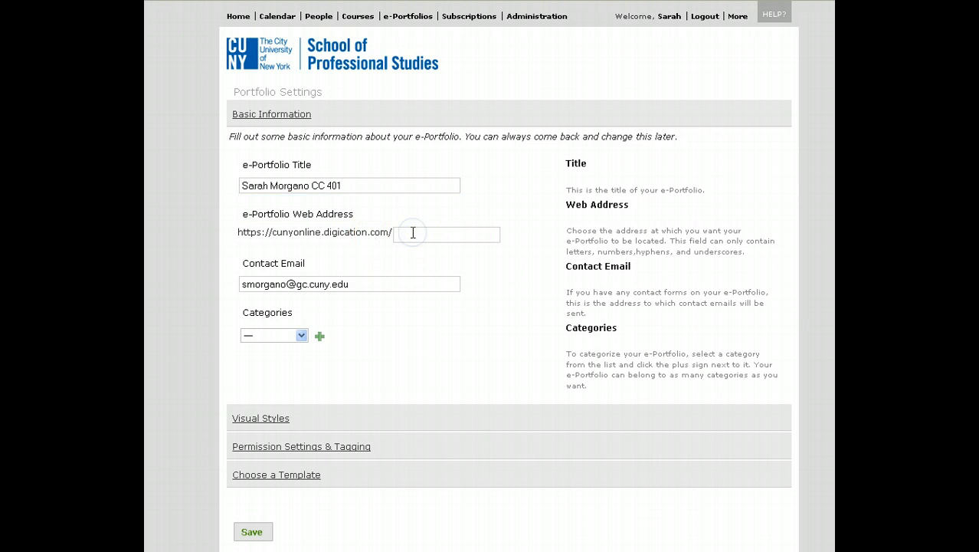
{"action": "type", "text": "sarah"}
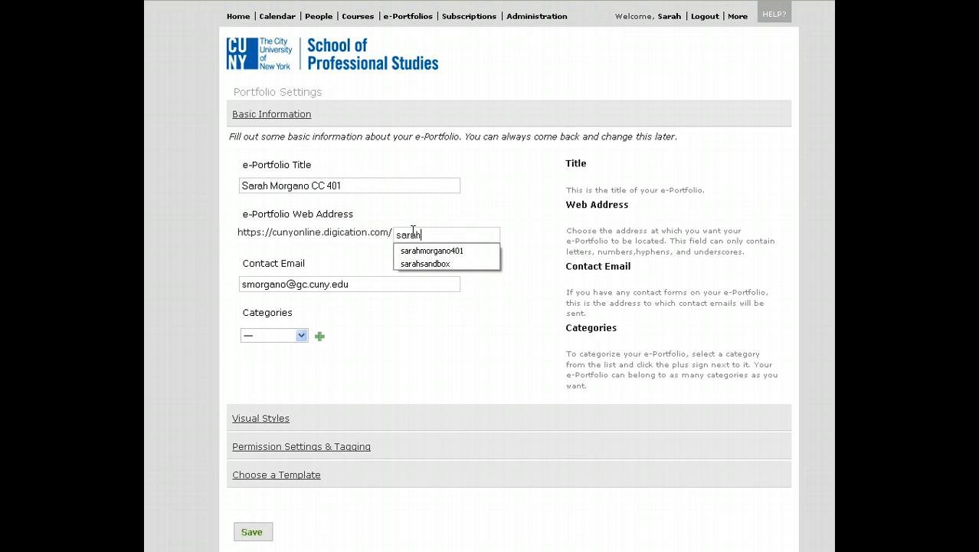
{"action": "key", "text": "Down"}
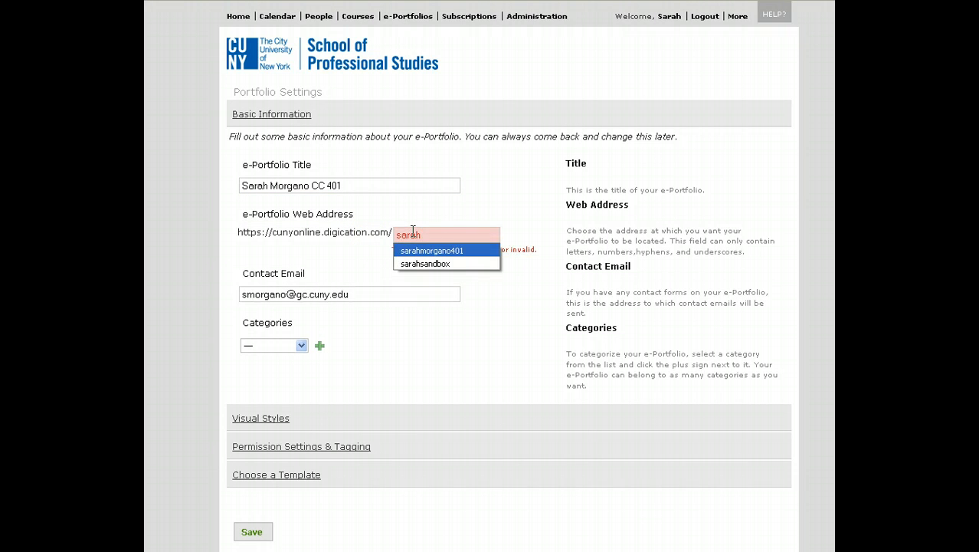
{"action": "key", "text": "Return"}
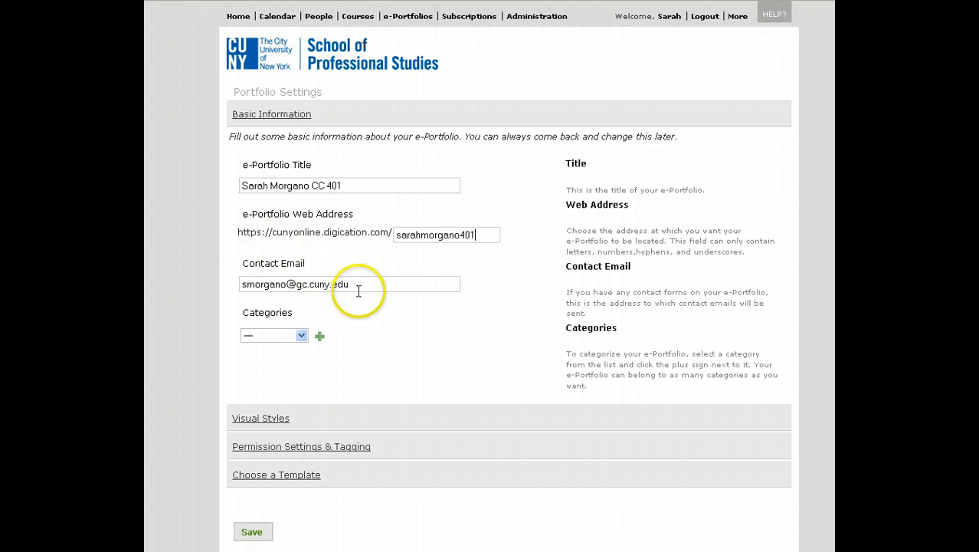
{"action": "left_click_drag", "start_coordinate": [354, 286], "coordinate": [237, 284]}
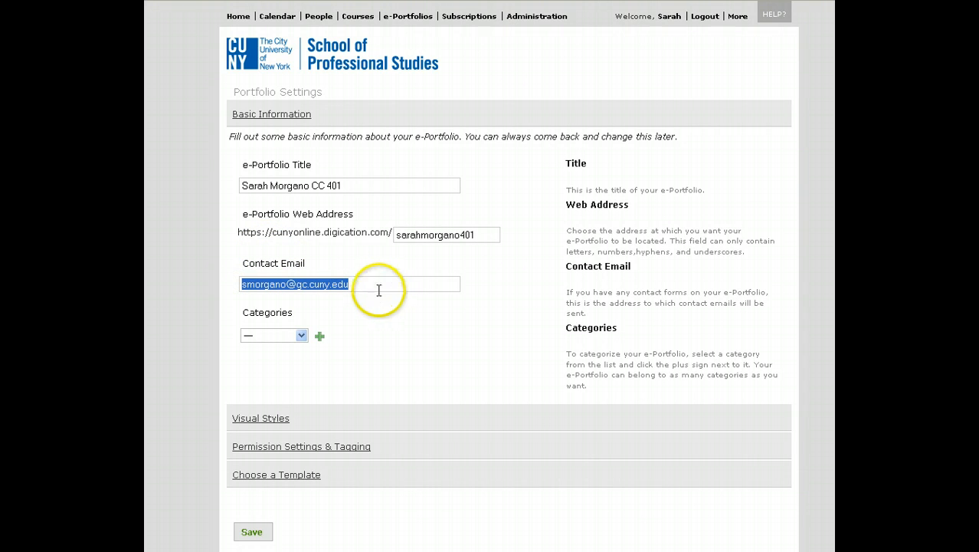
Add the Students and CC 401 categories to the portfolio
{"action": "left_click", "coordinate": [301, 335]}
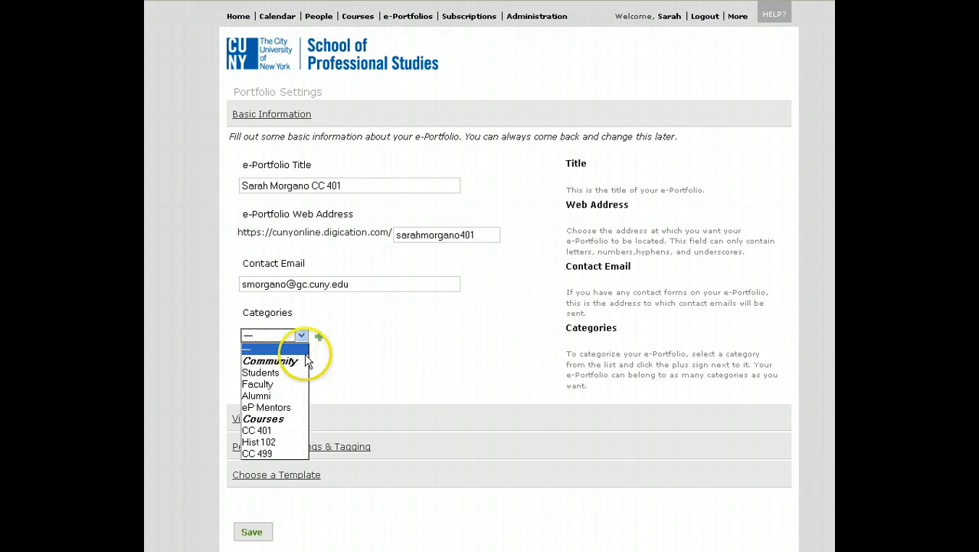
{"action": "left_click", "coordinate": [260, 373]}
{"action": "left_click", "coordinate": [321, 337]}
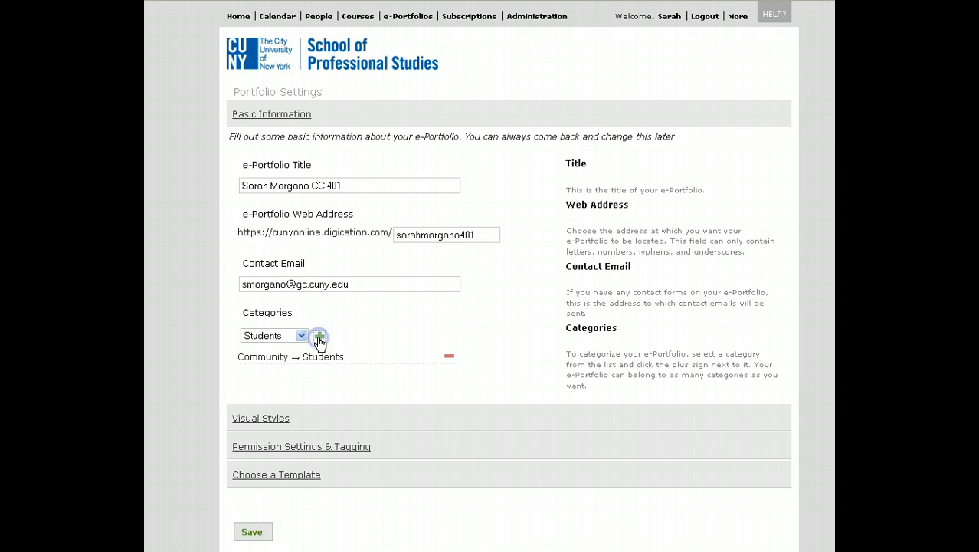
{"action": "left_click", "coordinate": [303, 335]}
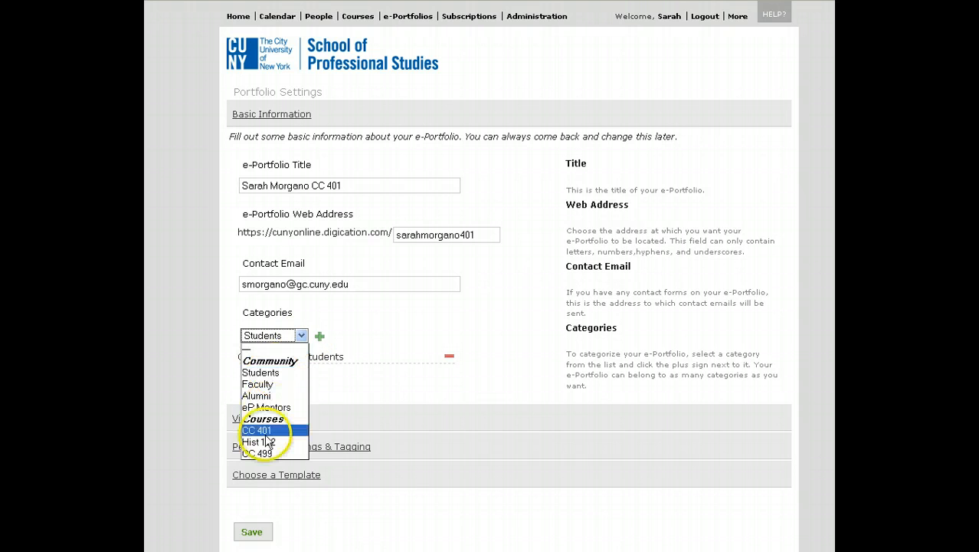
{"action": "left_click", "coordinate": [259, 431]}
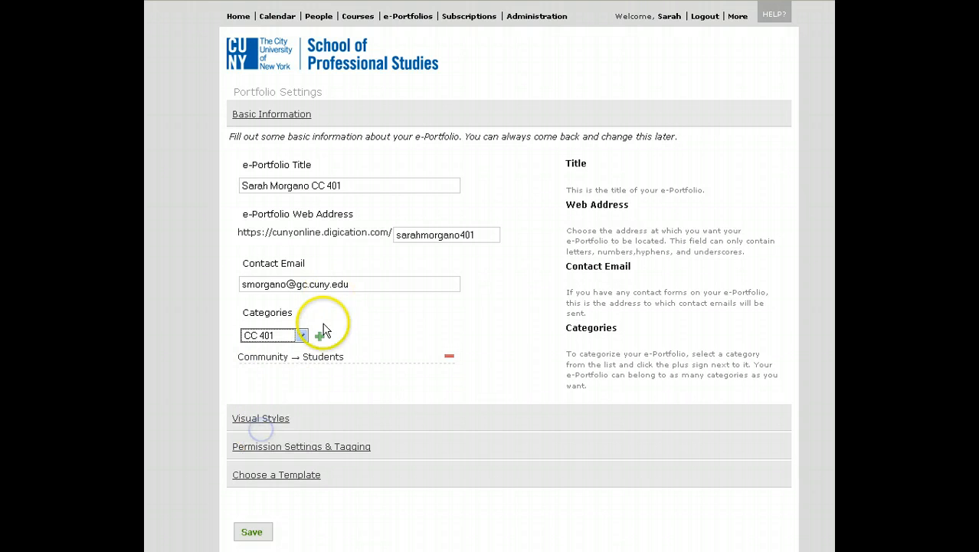
{"action": "left_click", "coordinate": [320, 337]}
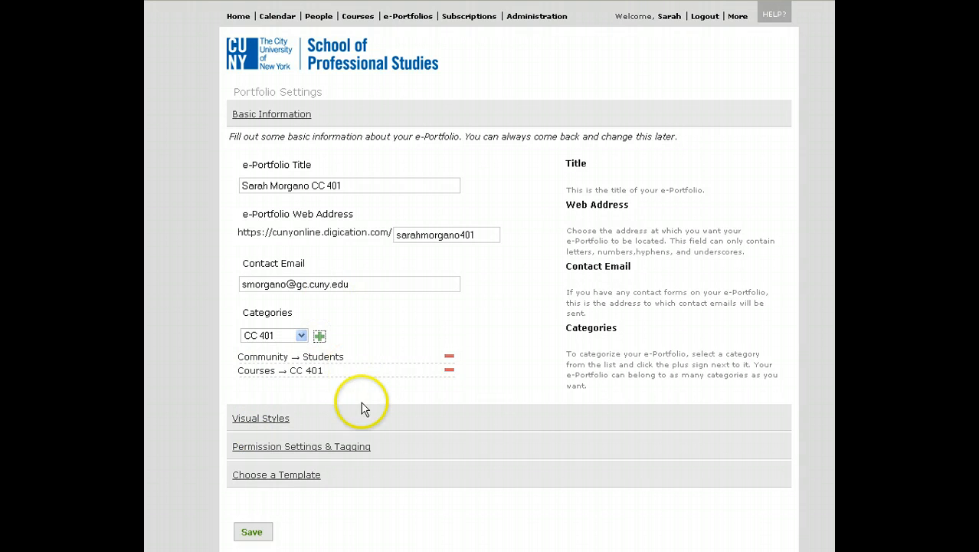
{"action": "scroll", "coordinate": [322, 395], "scroll_direction": "down", "scroll_amount": 1}
Under Visual Styles, choose the icon image file from the desktop as the Directory Icon
{"action": "left_click", "coordinate": [246, 381]}
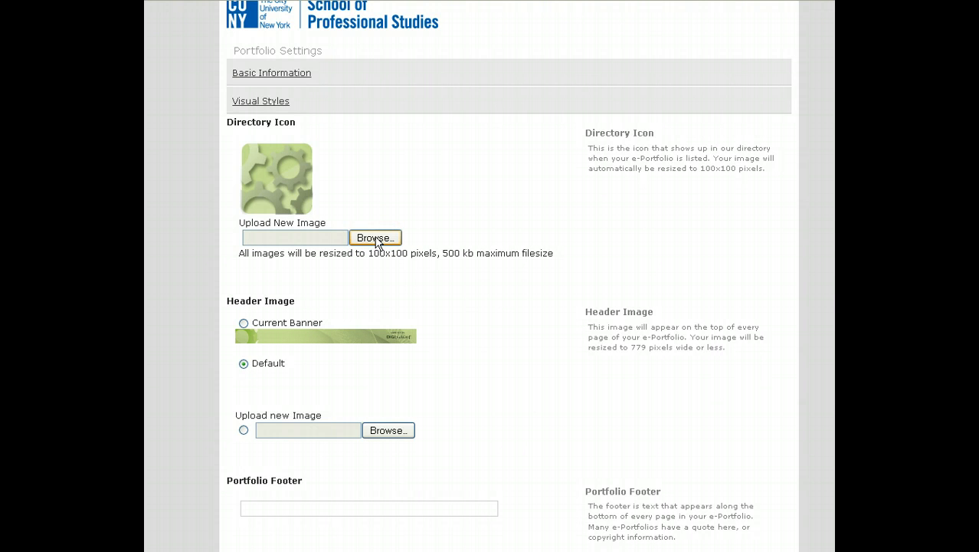
{"action": "left_click", "coordinate": [375, 238]}
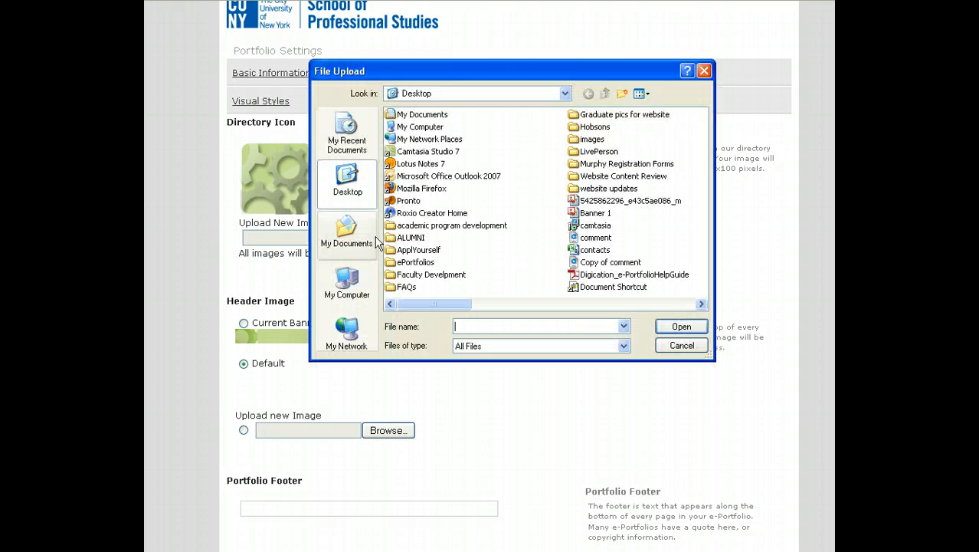
{"action": "left_click", "coordinate": [642, 94]}
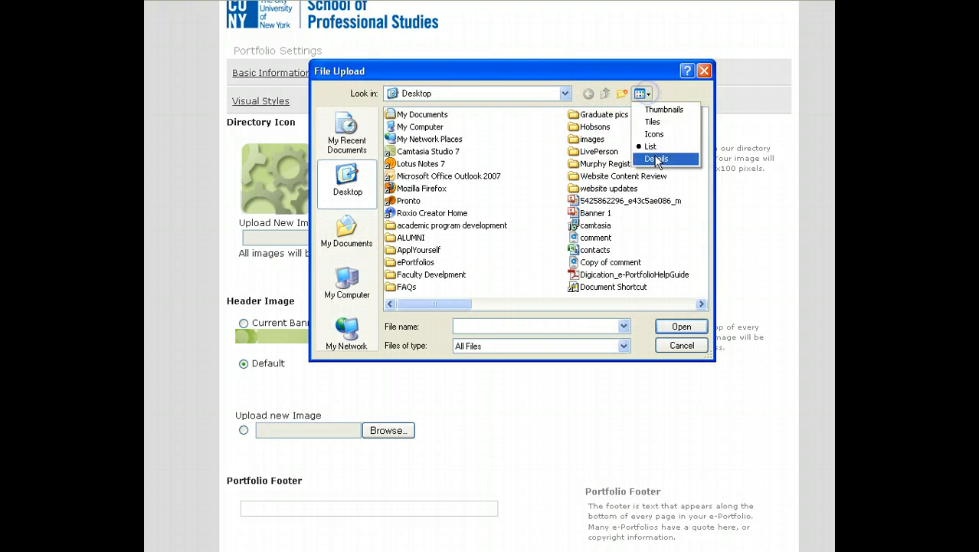
{"action": "left_click", "coordinate": [658, 158]}
{"action": "left_click", "coordinate": [687, 114]}
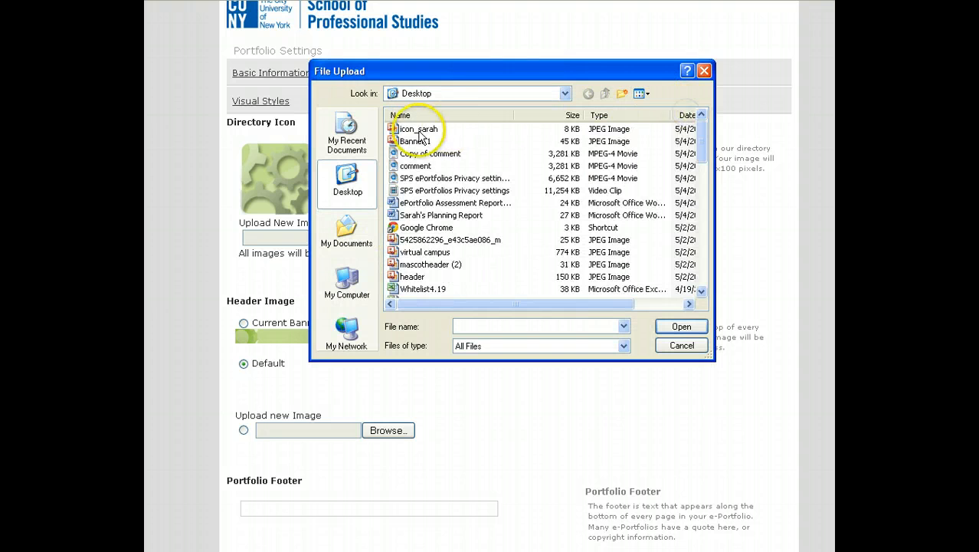
{"action": "double_click", "coordinate": [419, 129]}
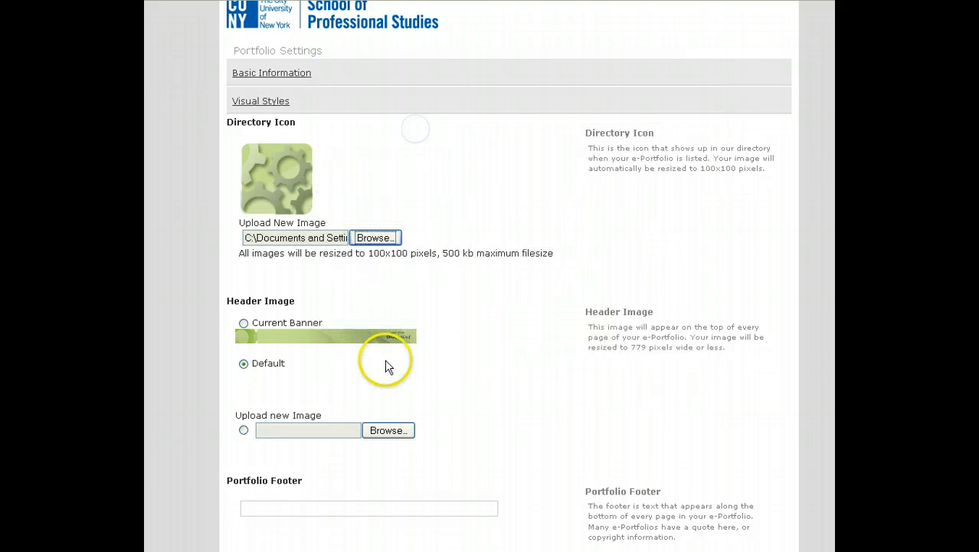
{"action": "left_click", "coordinate": [295, 306]}
{"action": "scroll", "coordinate": [291, 305], "scroll_direction": "down", "scroll_amount": 1}
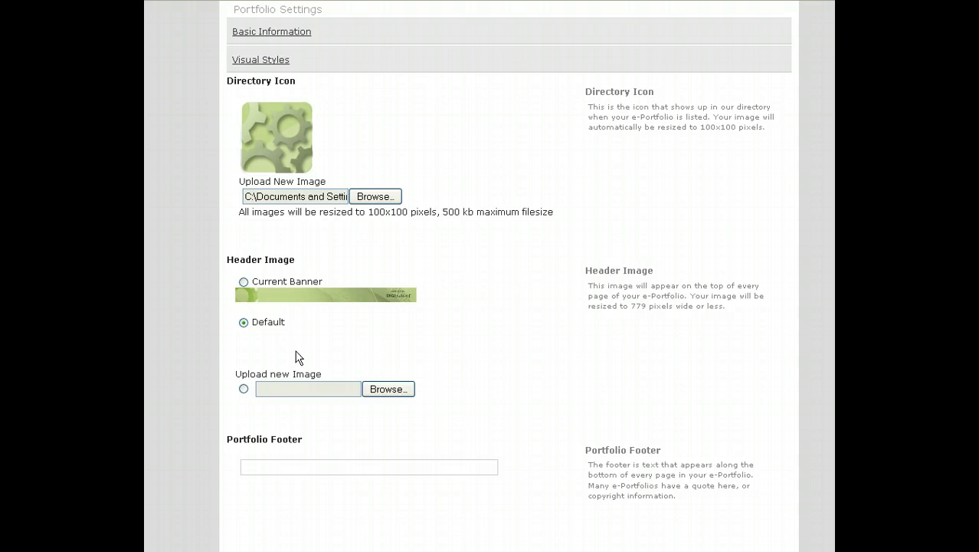
Set the Header Image to upload the Banner 1 file
{"action": "left_click", "coordinate": [244, 388]}
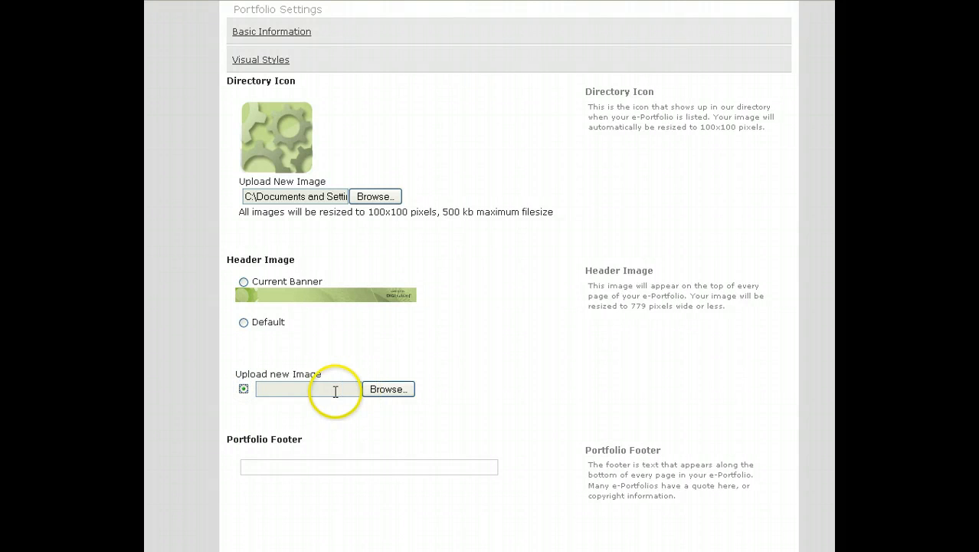
{"action": "left_click", "coordinate": [384, 389]}
{"action": "left_click", "coordinate": [642, 94]}
{"action": "left_click", "coordinate": [656, 158]}
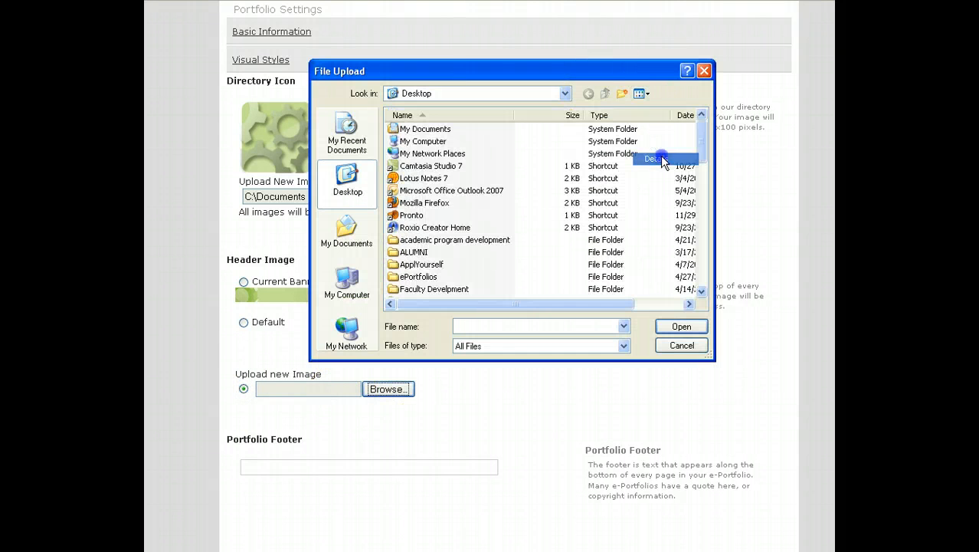
{"action": "left_click", "coordinate": [688, 115]}
{"action": "left_click", "coordinate": [687, 115]}
{"action": "double_click", "coordinate": [414, 141]}
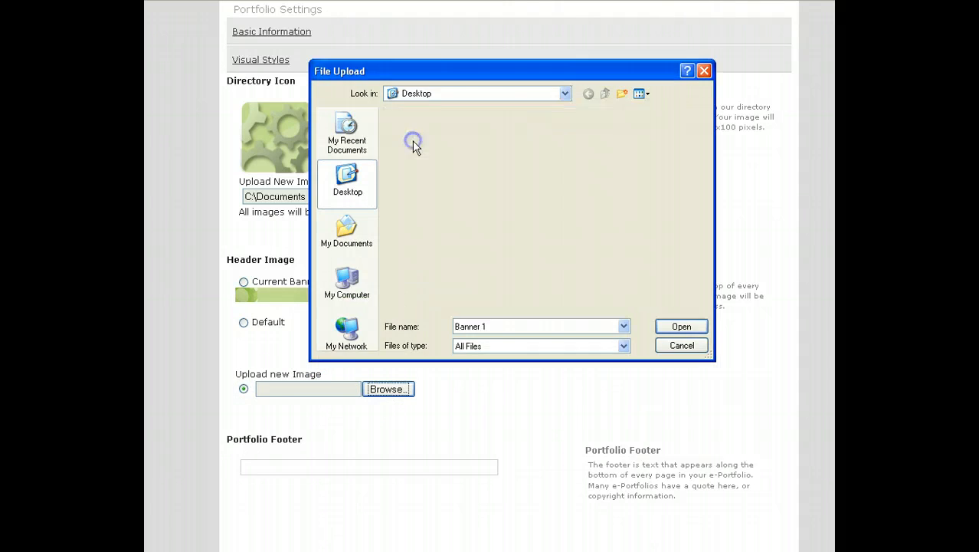
{"action": "scroll", "coordinate": [334, 431], "scroll_direction": "down", "scroll_amount": 3}
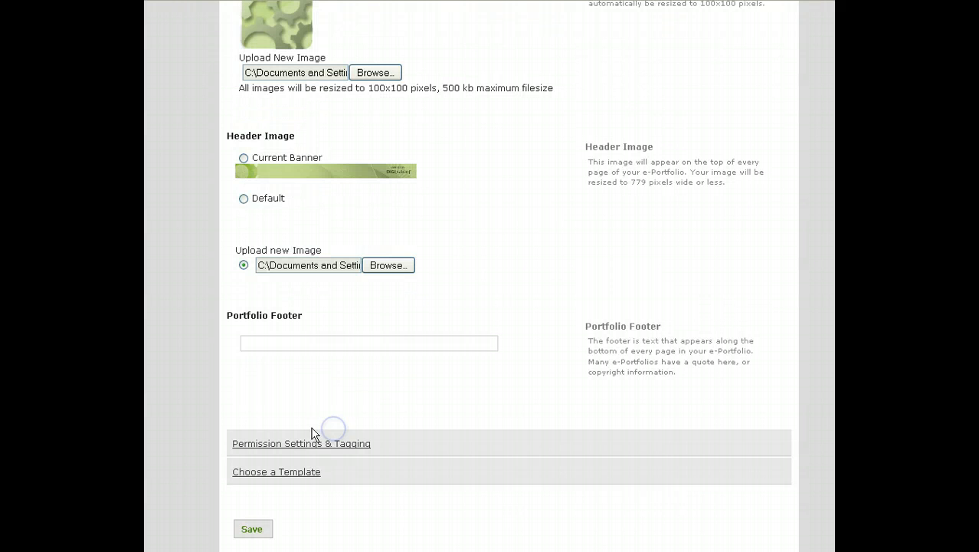
Fill the Portfolio Footer with the autocompleted Twitter follow message
{"action": "left_click", "coordinate": [248, 339]}
{"action": "type", "text": "Foll"}
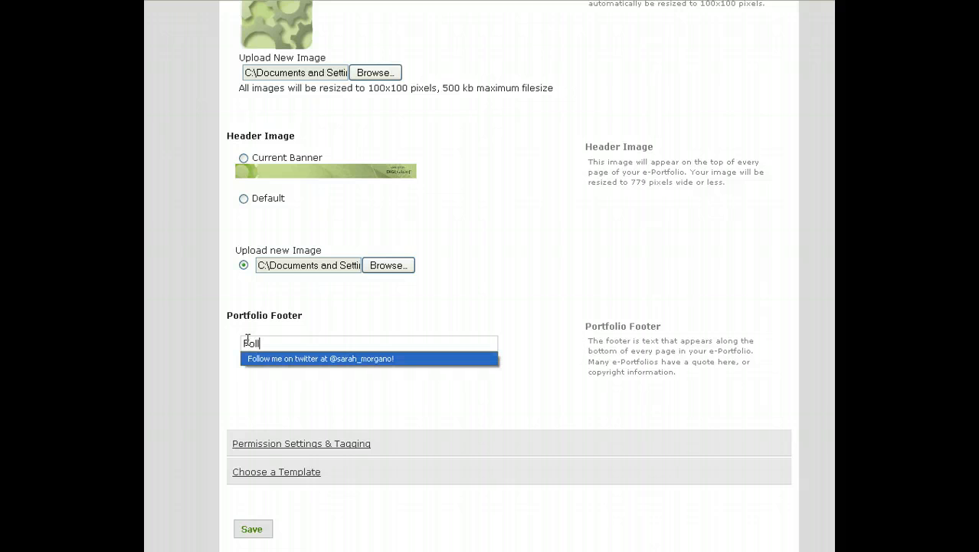
{"action": "key", "text": "Return"}
{"action": "left_click", "coordinate": [328, 381]}
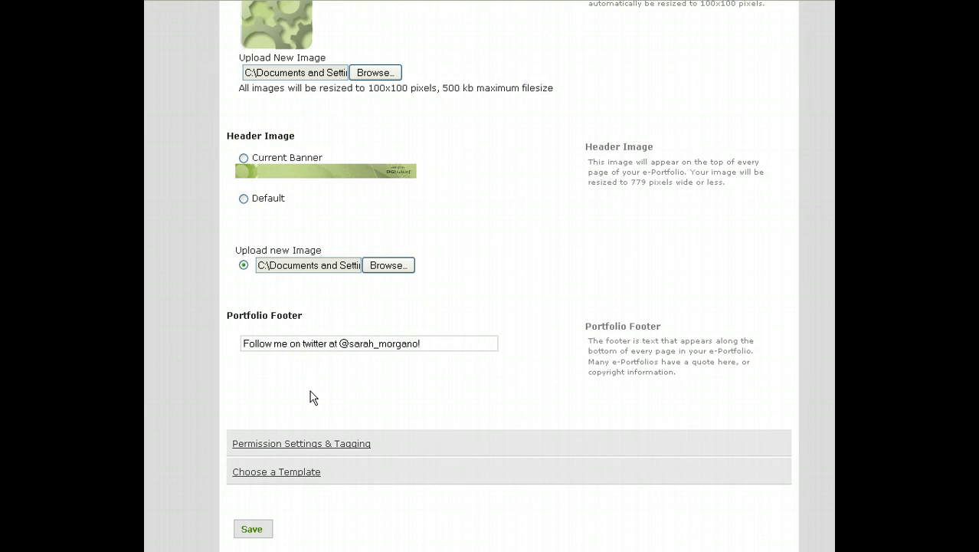
{"action": "scroll", "coordinate": [307, 387], "scroll_direction": "down", "scroll_amount": 2}
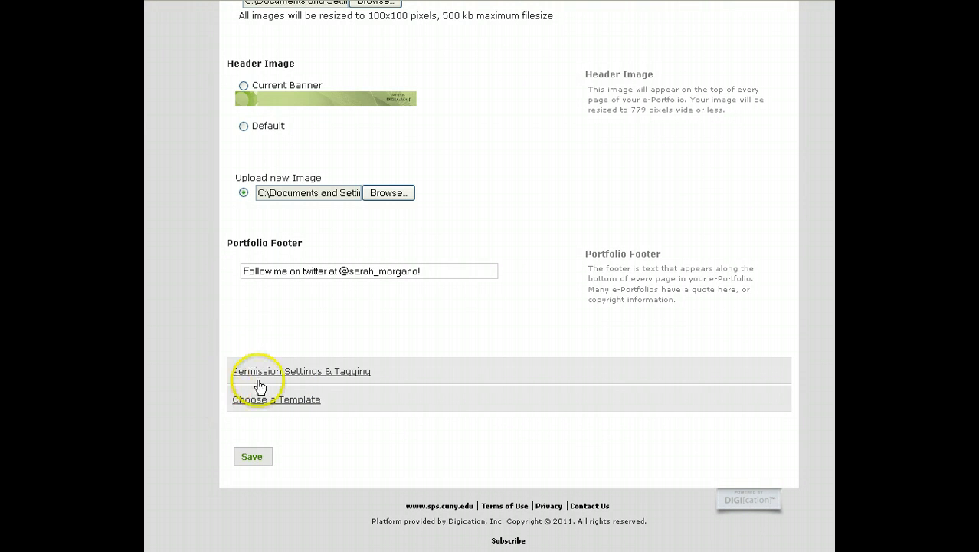
{"action": "left_click", "coordinate": [255, 375]}
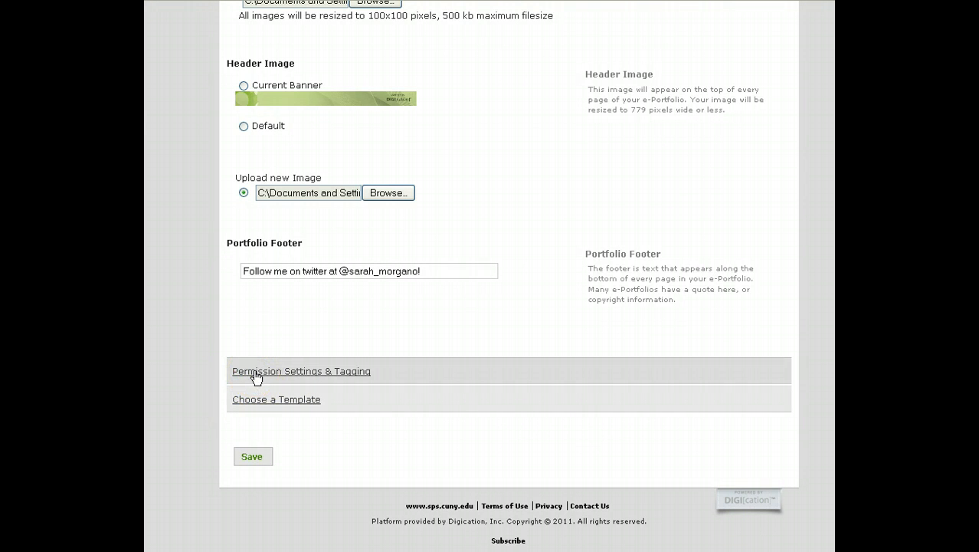
Scroll down to review the directory listing, tagging and permission options
{"action": "scroll", "coordinate": [247, 341], "scroll_direction": "down", "scroll_amount": 3}
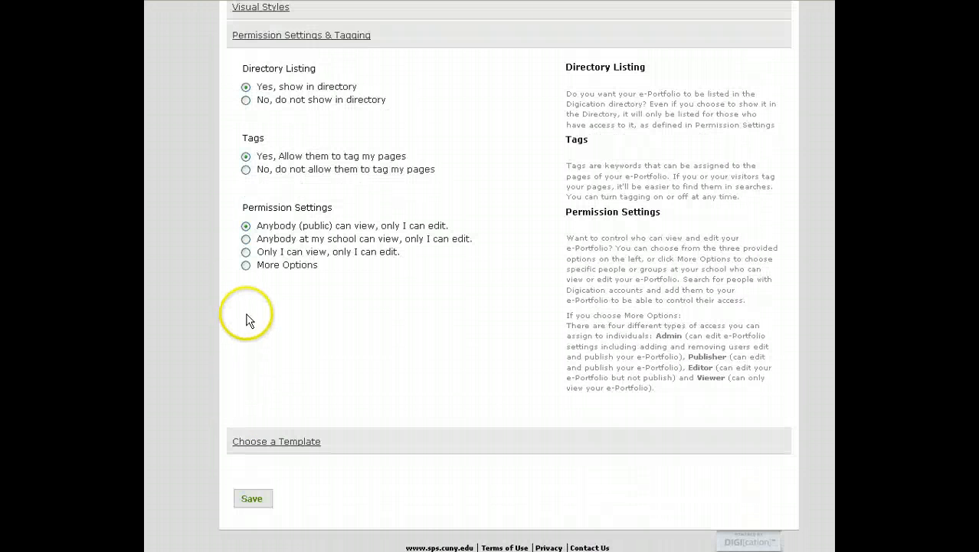
{"action": "scroll", "coordinate": [247, 321], "scroll_direction": "down", "scroll_amount": 1}
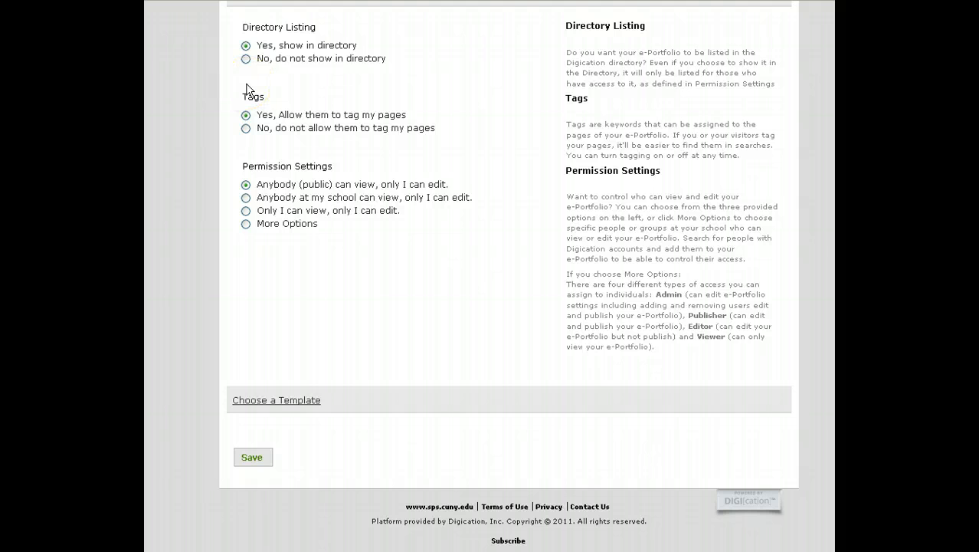
Disallow tagging of pages and restrict viewing to anybody at my school
{"action": "left_click", "coordinate": [246, 129]}
{"action": "left_click", "coordinate": [246, 198]}
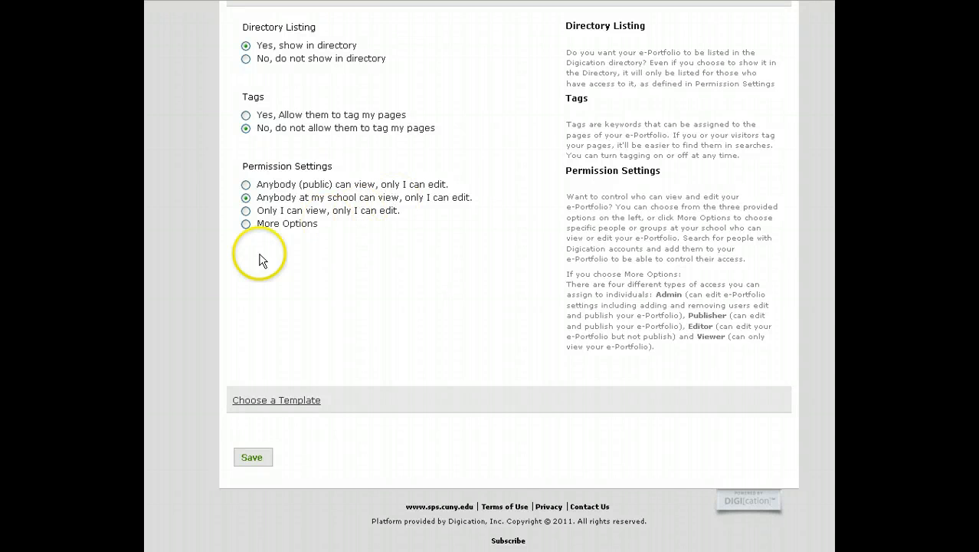
{"action": "left_click", "coordinate": [304, 242]}
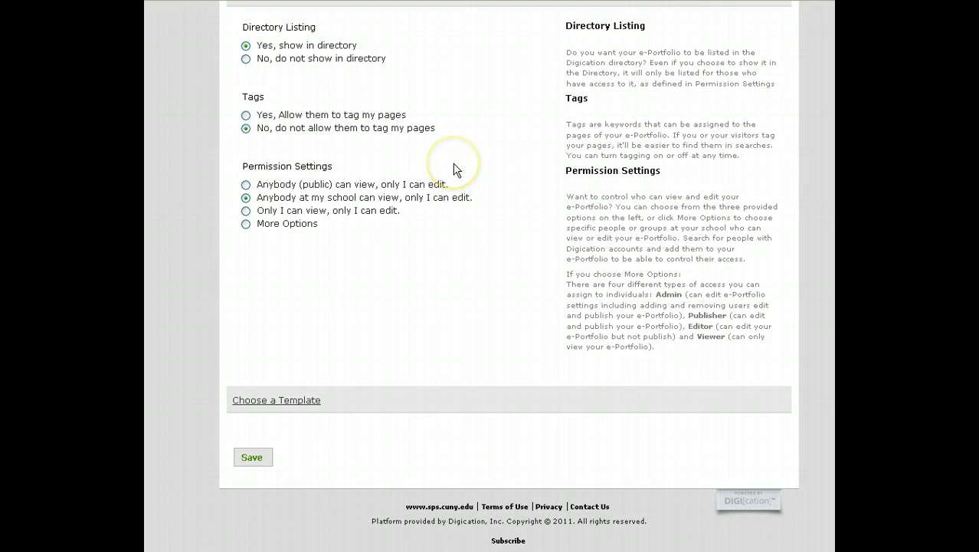
Switch permissions to More Options and add a school member, found by surname, as View Only
{"action": "left_click", "coordinate": [246, 224]}
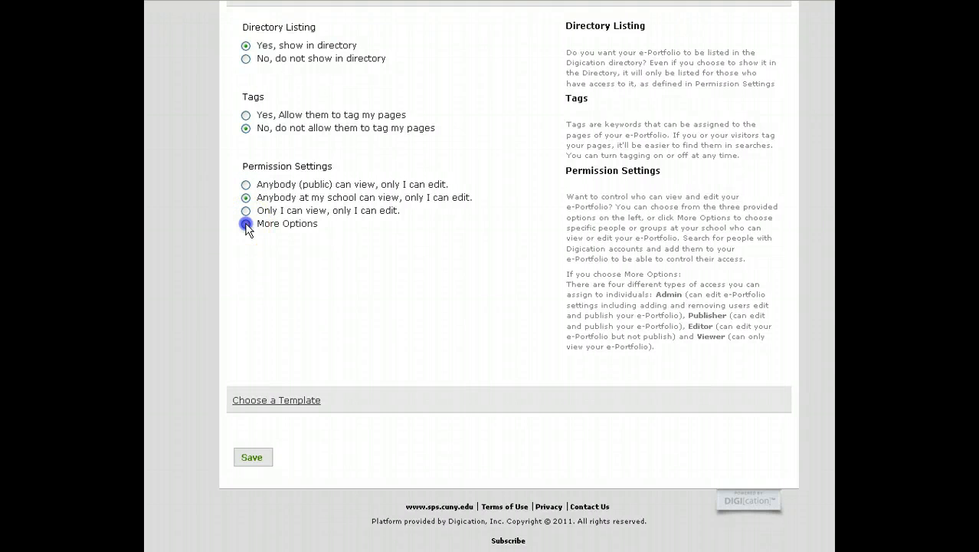
{"action": "scroll", "coordinate": [384, 318], "scroll_direction": "down", "scroll_amount": 3}
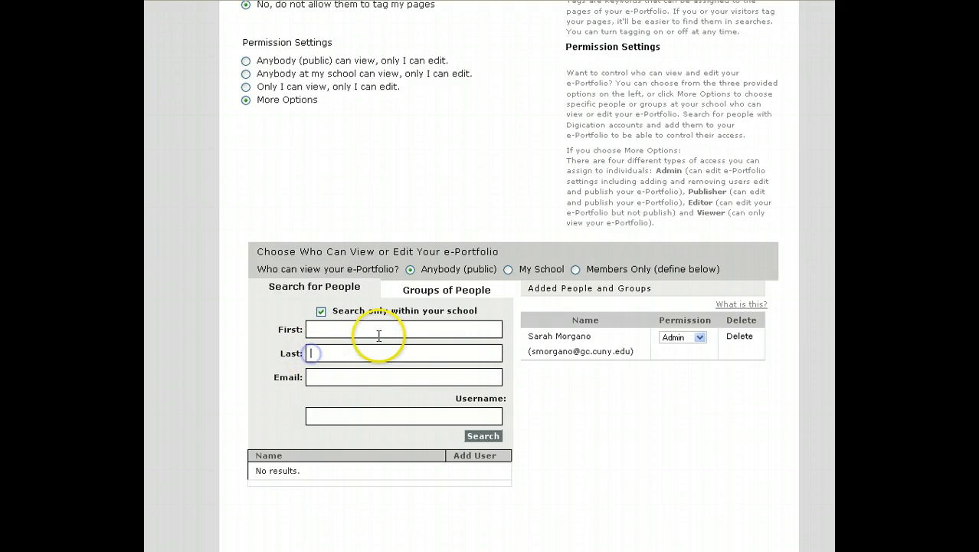
{"action": "type", "text": "alters"}
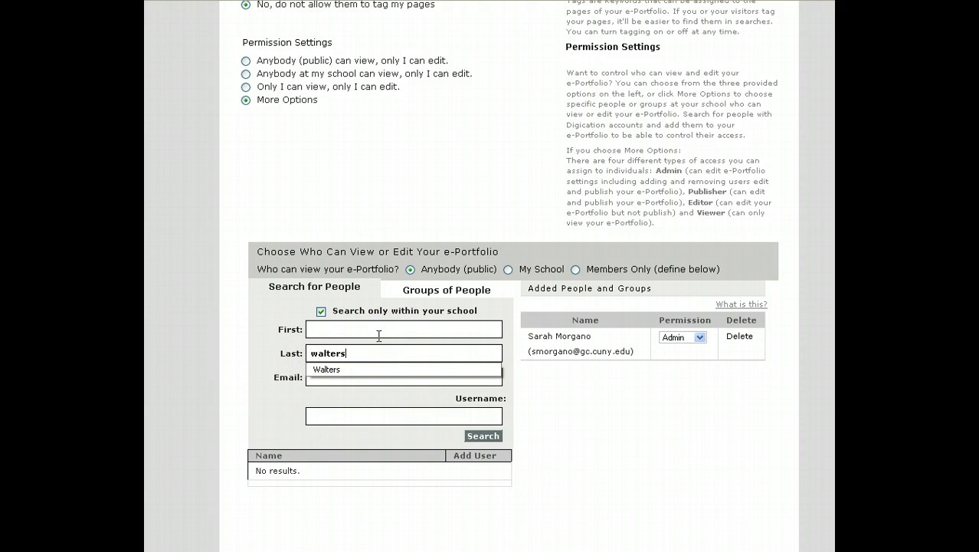
{"action": "left_click", "coordinate": [404, 410]}
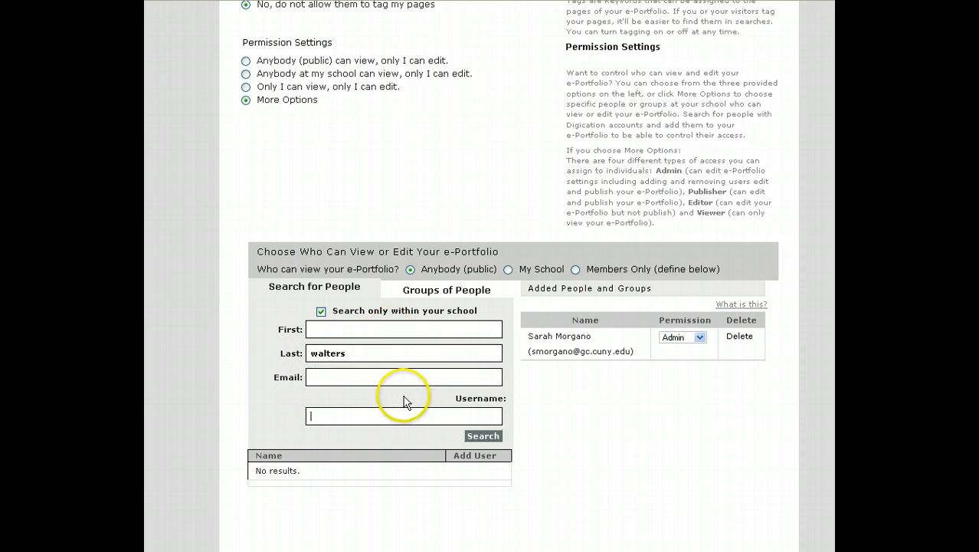
{"action": "left_click", "coordinate": [475, 436]}
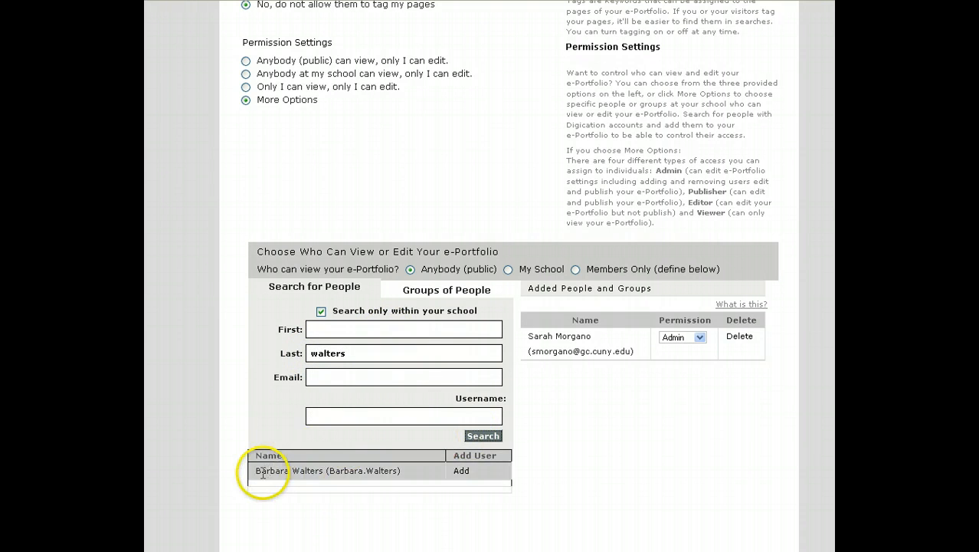
{"action": "left_click", "coordinate": [462, 471]}
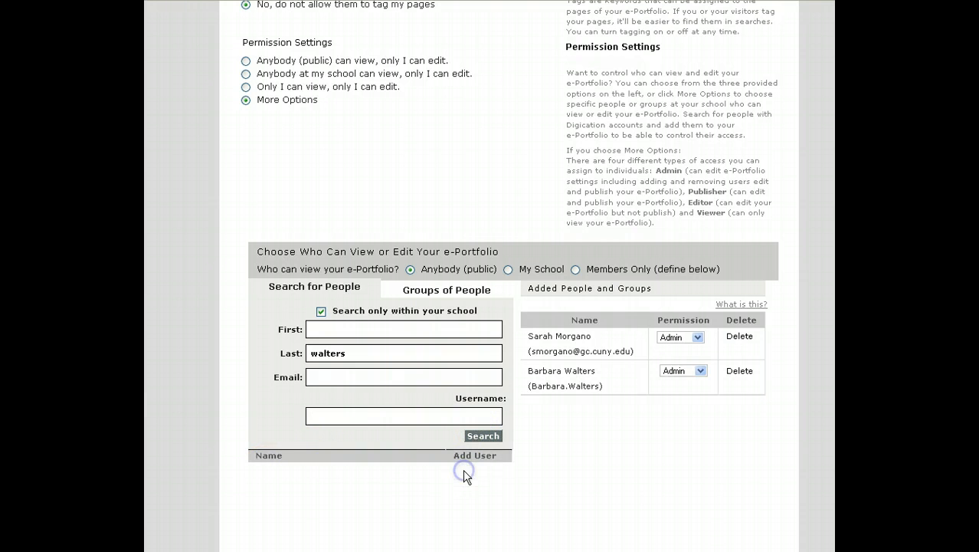
{"action": "left_click", "coordinate": [683, 372]}
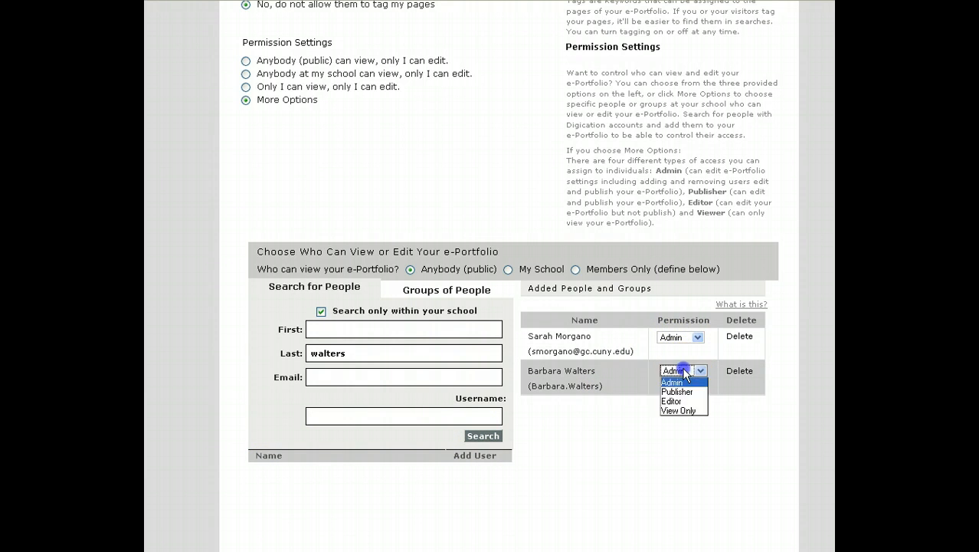
{"action": "left_click", "coordinate": [677, 413]}
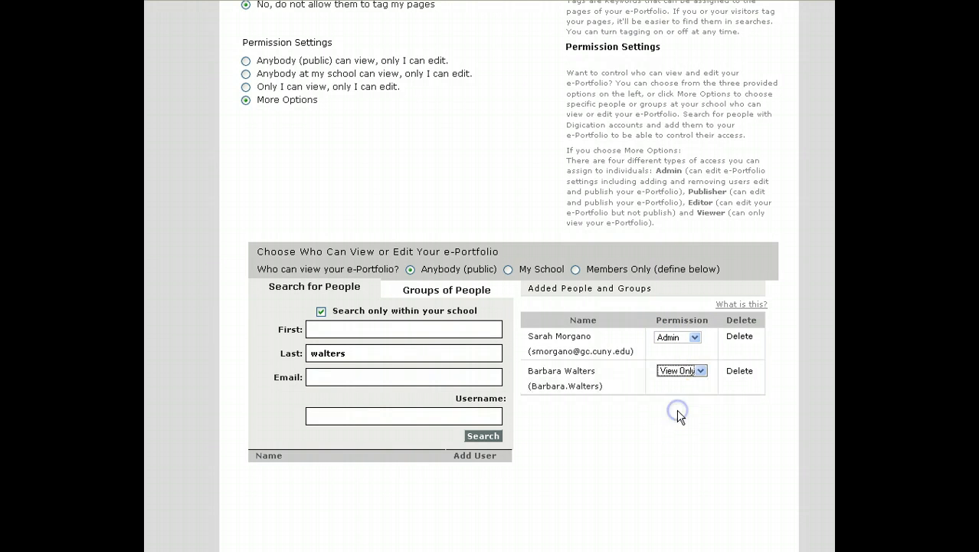
Search groups for 'advis' and add ePortfolio Advisors with View Only permission
{"action": "left_click", "coordinate": [448, 296]}
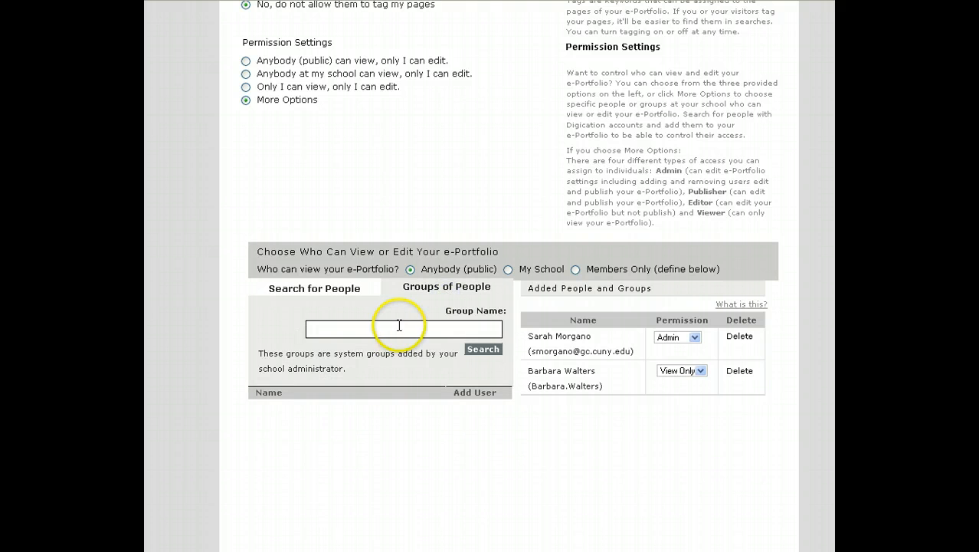
{"action": "left_click", "coordinate": [382, 330]}
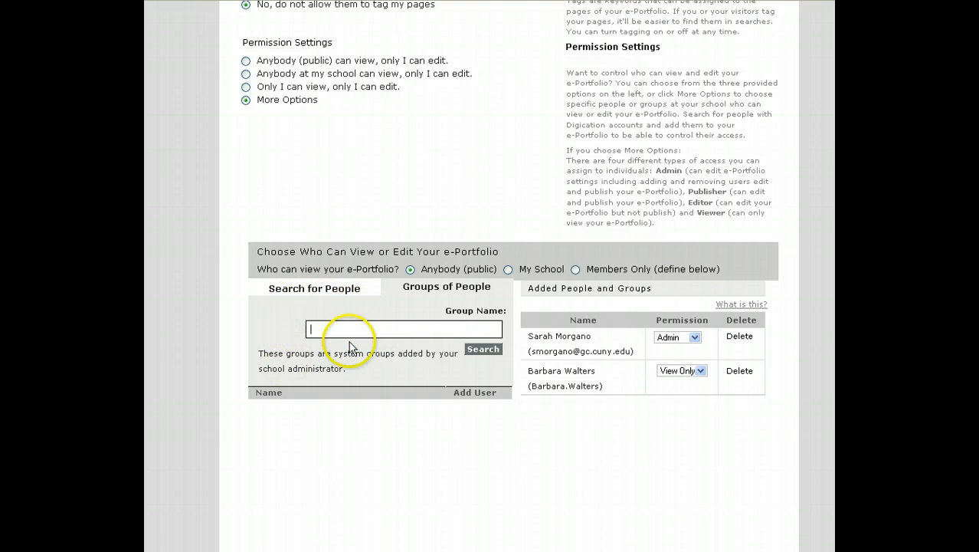
{"action": "type", "text": "ad"}
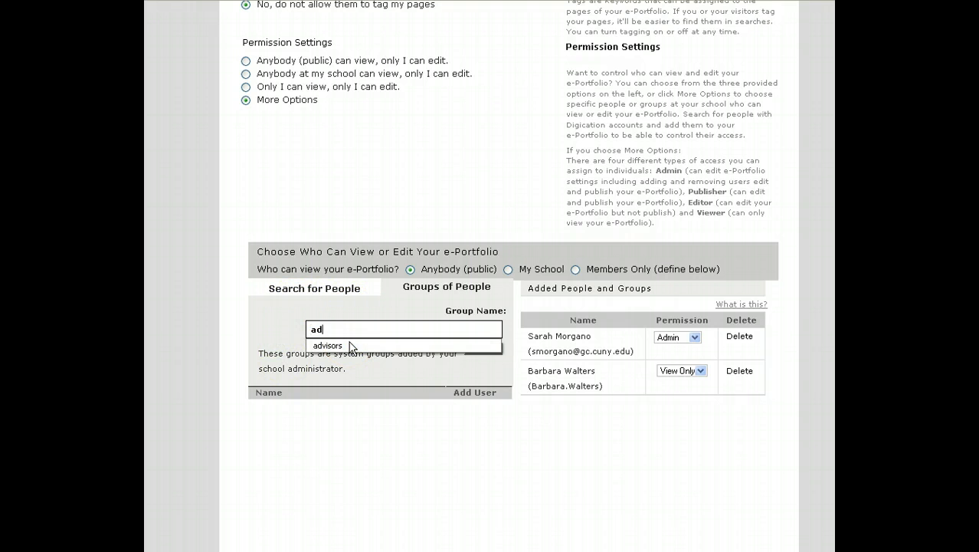
{"action": "type", "text": "vis"}
{"action": "left_click", "coordinate": [350, 346]}
{"action": "left_click", "coordinate": [483, 349]}
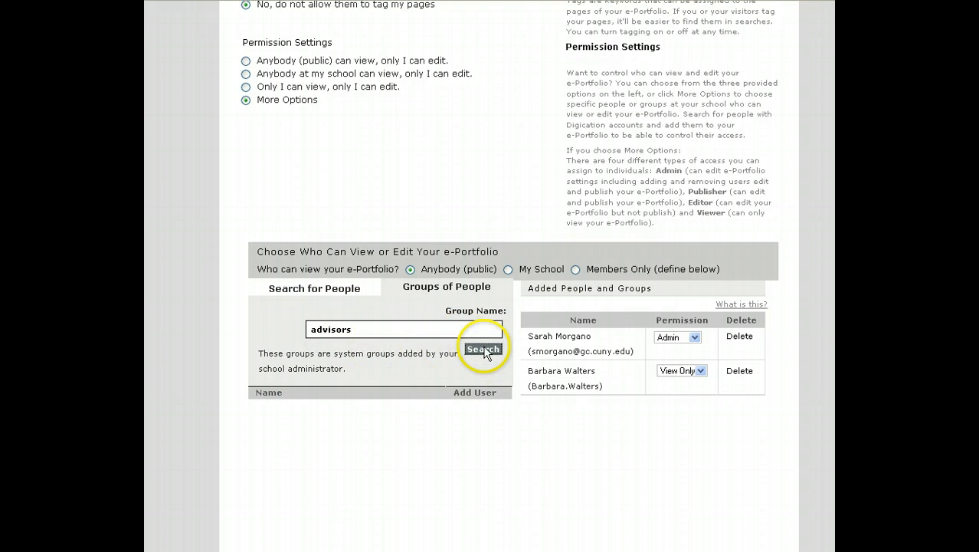
{"action": "left_click", "coordinate": [482, 348]}
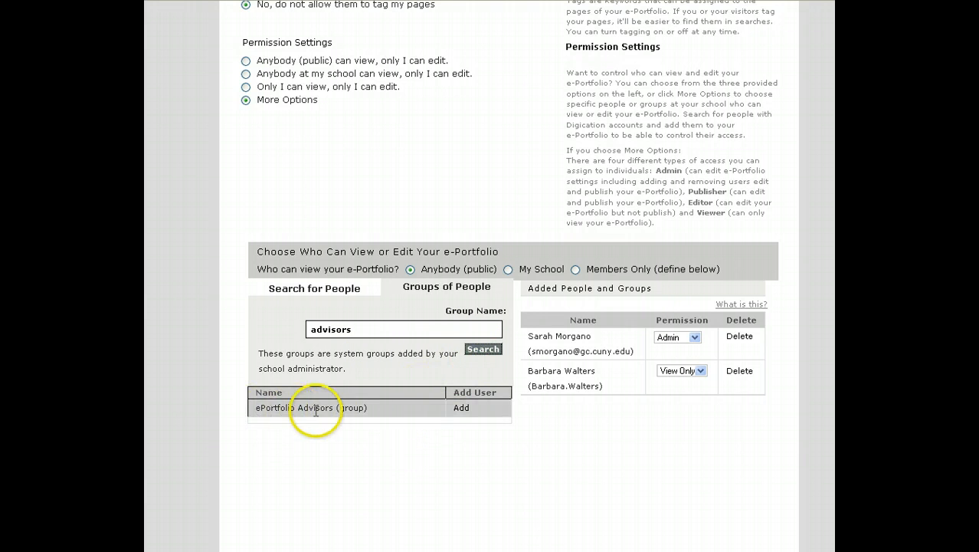
{"action": "left_click", "coordinate": [462, 408]}
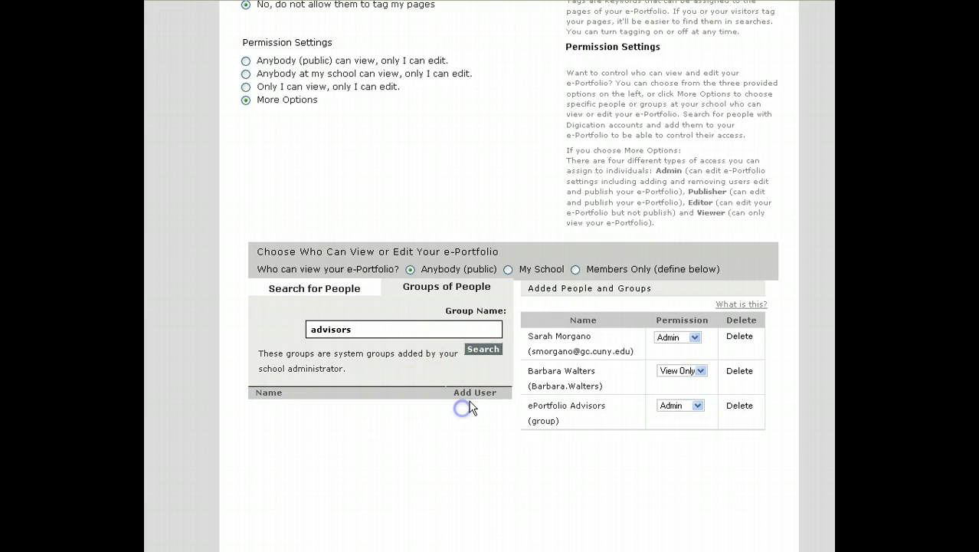
{"action": "left_click", "coordinate": [688, 407]}
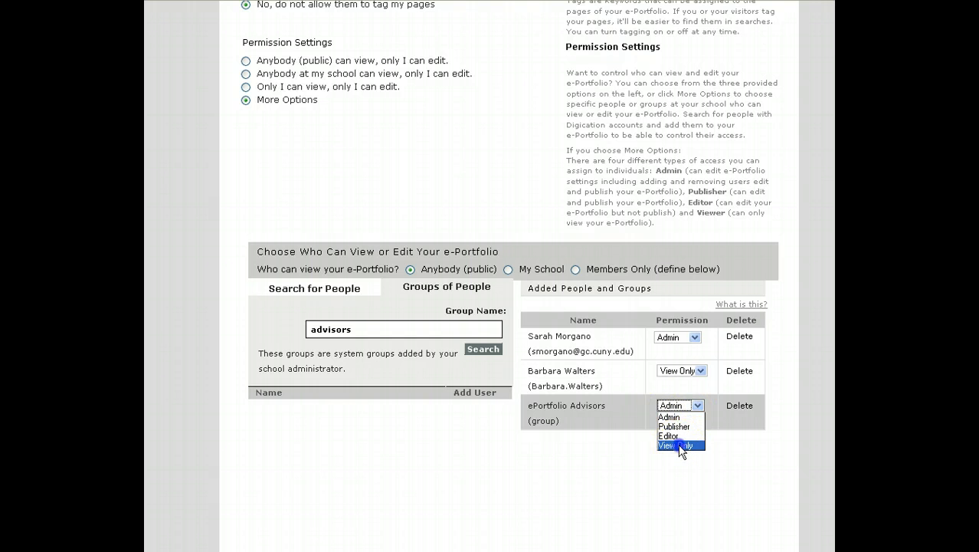
{"action": "left_click", "coordinate": [680, 445]}
{"action": "left_click", "coordinate": [619, 450]}
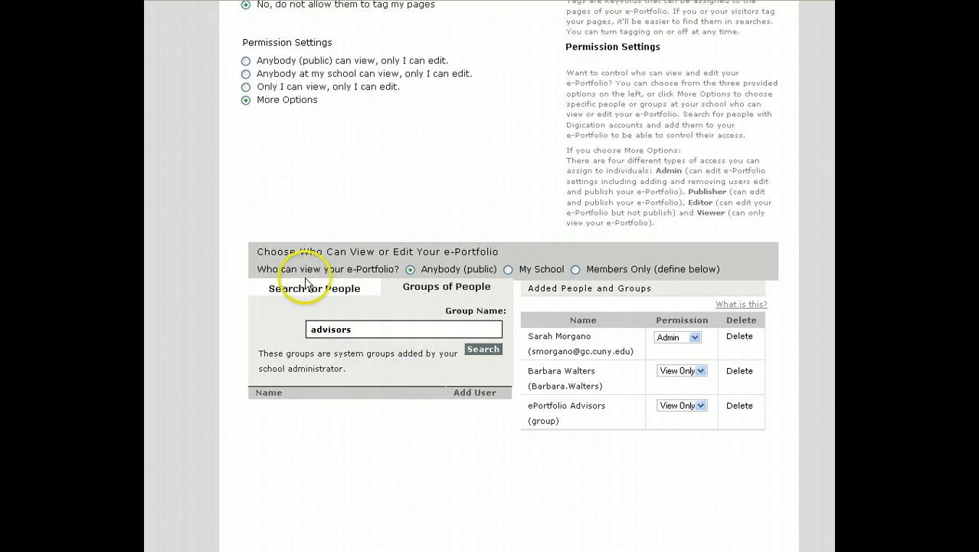
Limit viewing to Members Only and show the template choices
{"action": "left_click", "coordinate": [576, 270]}
{"action": "scroll", "coordinate": [422, 479], "scroll_direction": "down", "scroll_amount": 5}
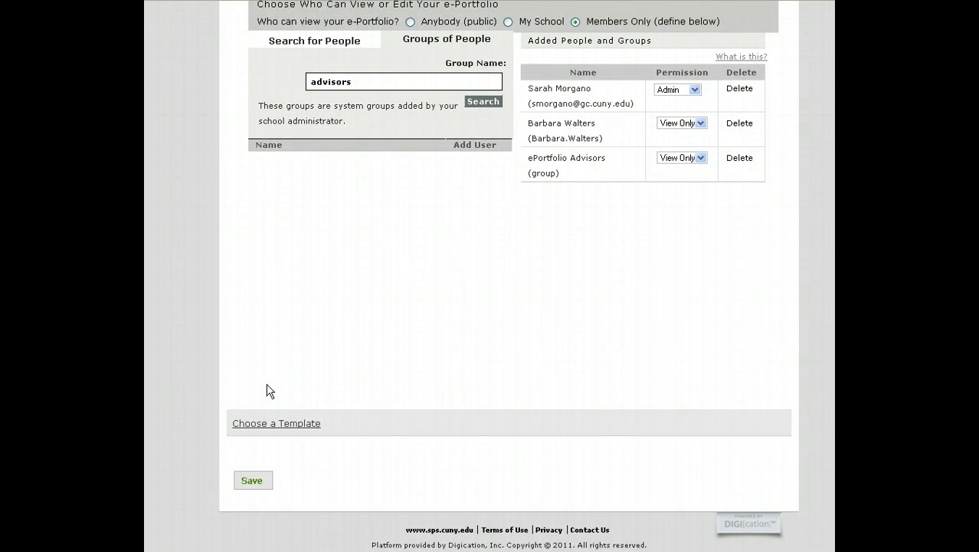
{"action": "left_click", "coordinate": [244, 423]}
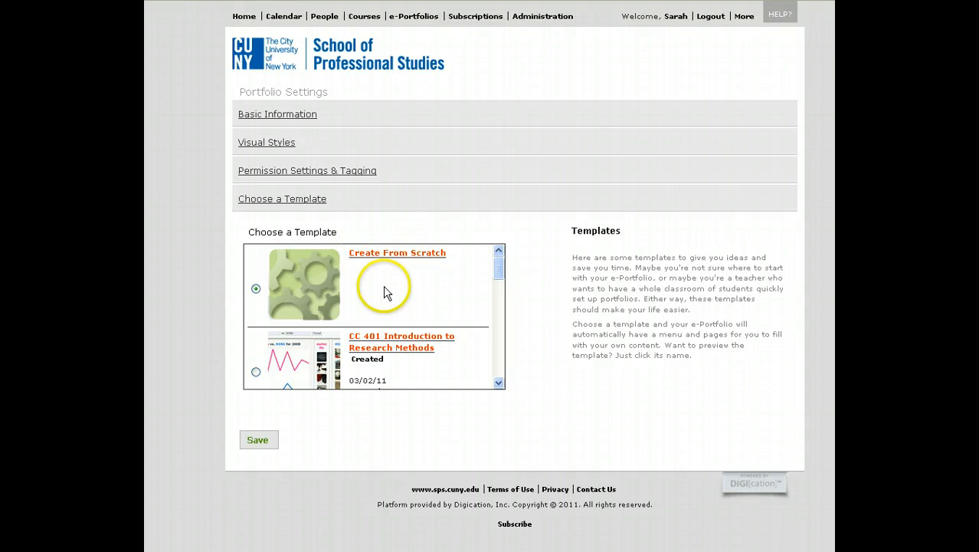
Select the CC 401 Introduction to Research Methods template and save the portfolio
{"action": "scroll", "coordinate": [383, 286], "scroll_direction": "down", "scroll_amount": 2}
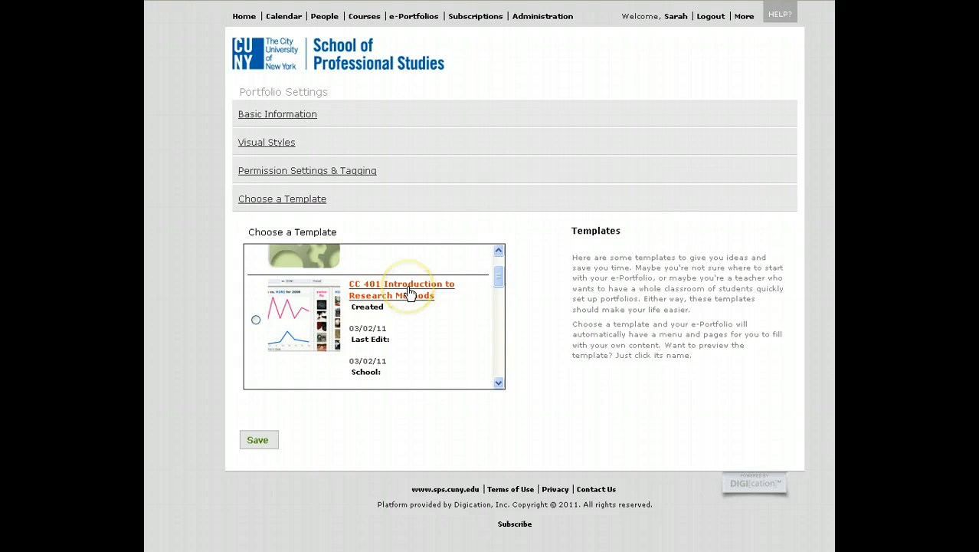
{"action": "left_click", "coordinate": [256, 320]}
{"action": "left_click", "coordinate": [260, 441]}
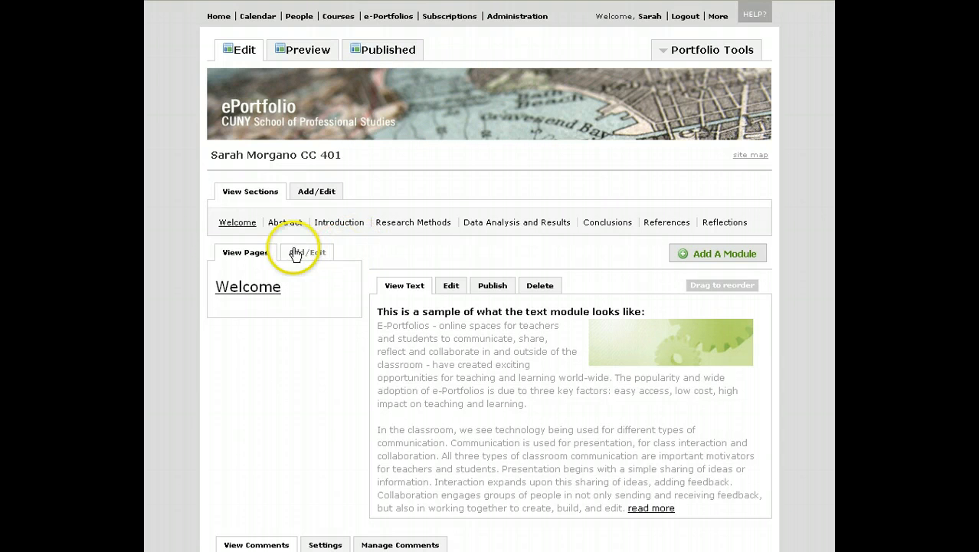
Go to the Reflection #1 page in the Reflections section
{"action": "left_click", "coordinate": [320, 196]}
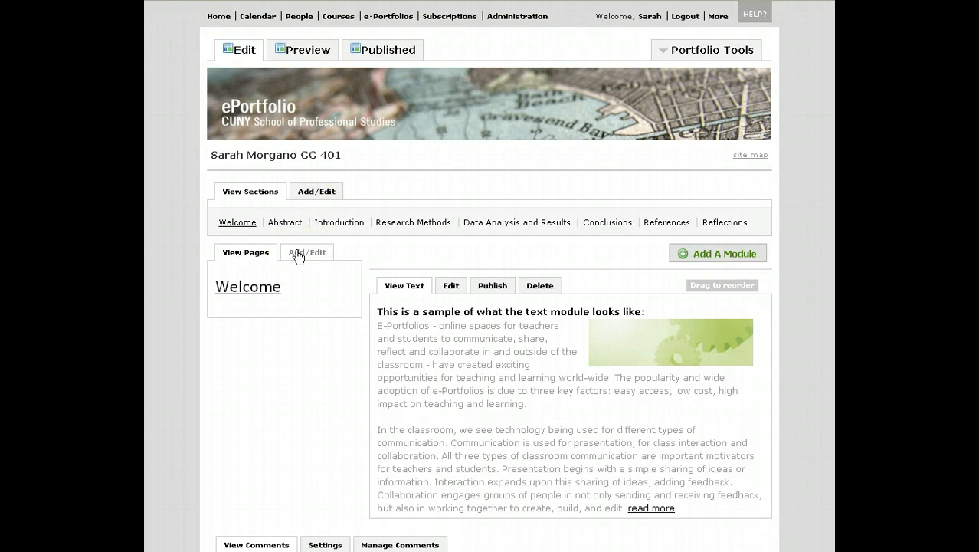
{"action": "left_click", "coordinate": [723, 223]}
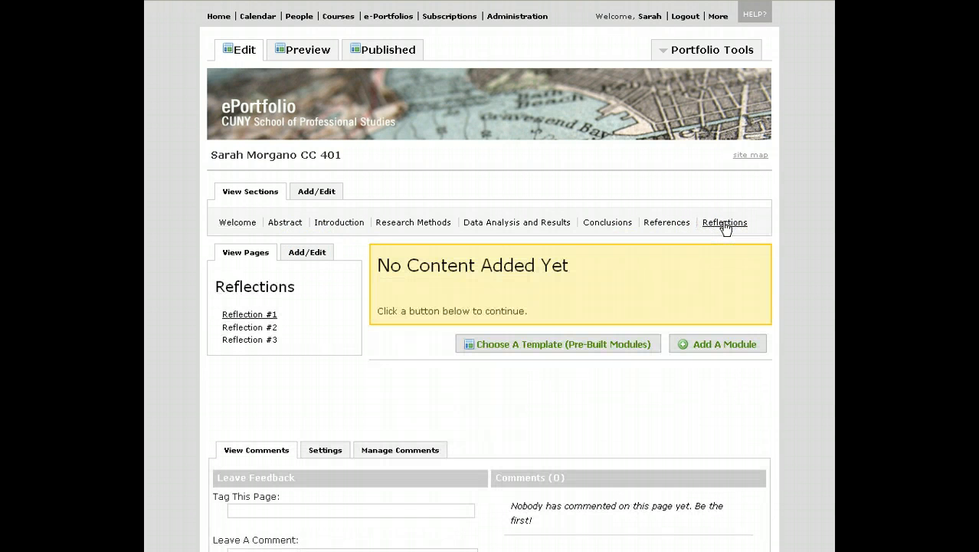
{"action": "left_click", "coordinate": [257, 315]}
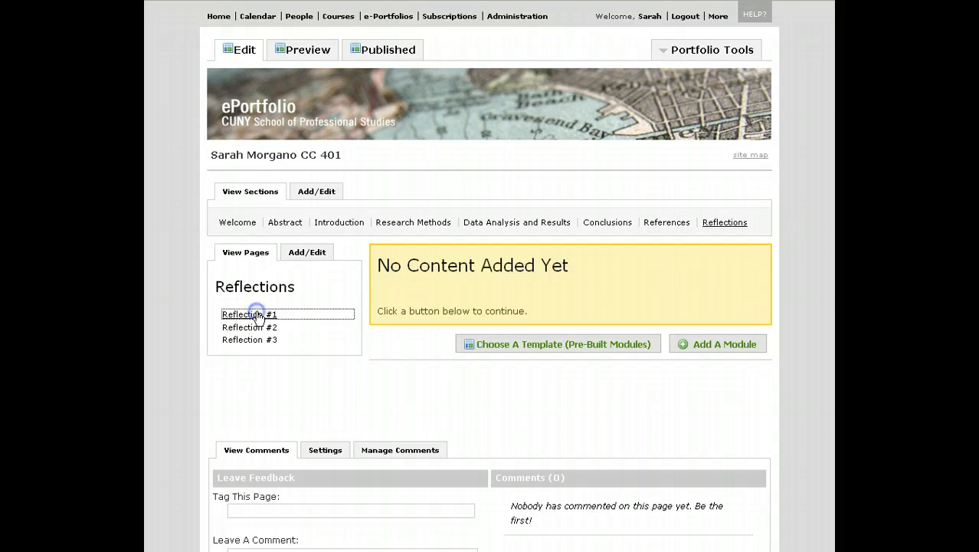
Add a Rich Text module to Reflection #1 and finish adding modules
{"action": "left_click", "coordinate": [684, 350]}
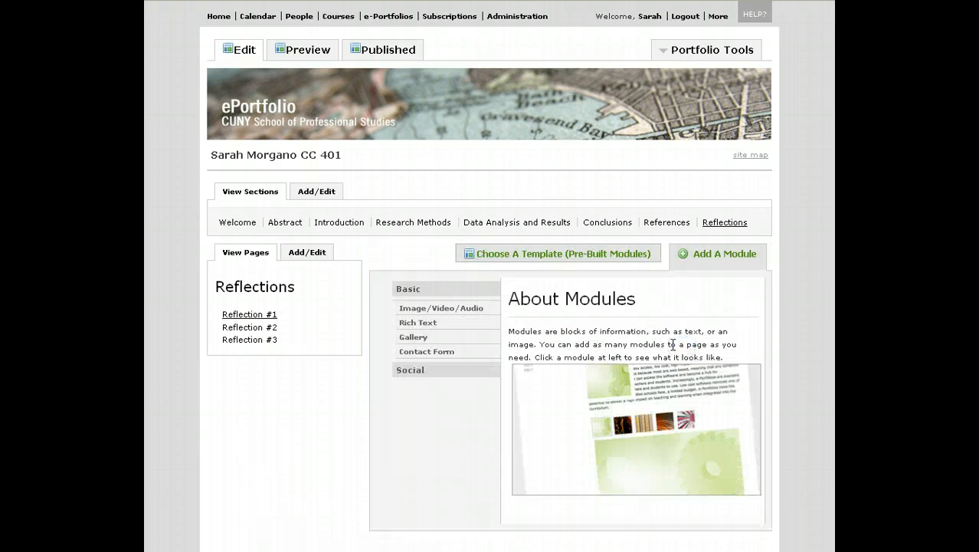
{"action": "left_click", "coordinate": [417, 325]}
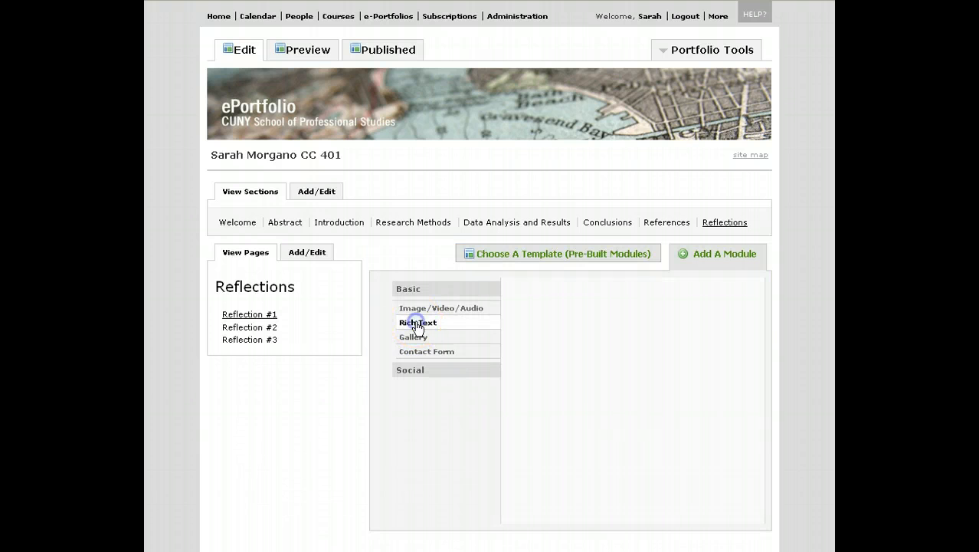
{"action": "left_click", "coordinate": [662, 508]}
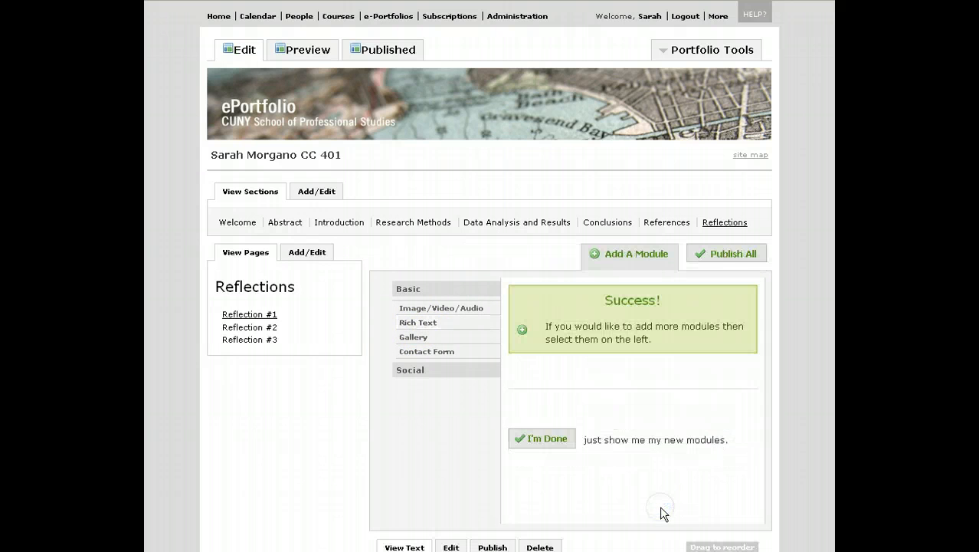
{"action": "left_click", "coordinate": [535, 440]}
{"action": "scroll", "coordinate": [470, 245], "scroll_direction": "down", "scroll_amount": 4}
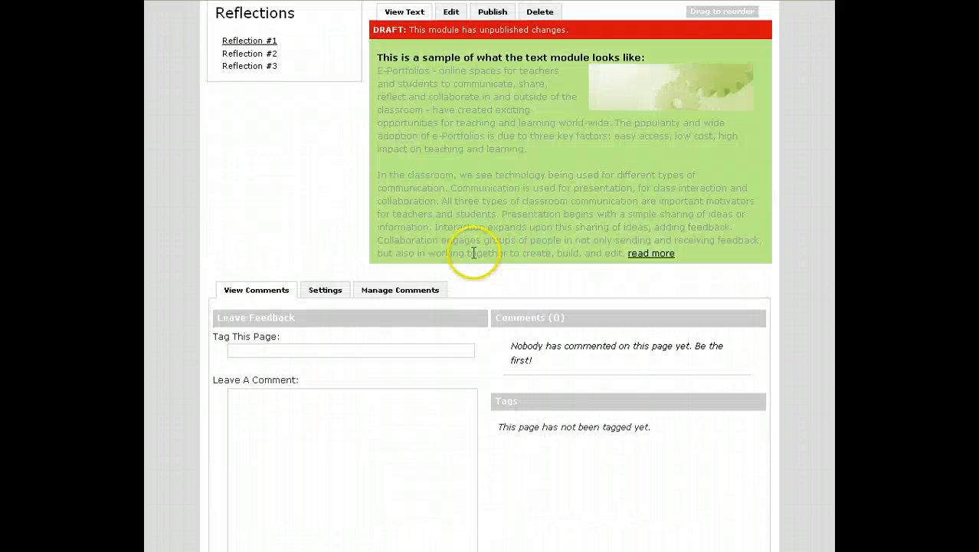
{"action": "scroll", "coordinate": [449, 246], "scroll_direction": "up", "scroll_amount": 2}
Enter 'Hello world!' in the Rich Text module and save it
{"action": "left_click", "coordinate": [451, 134]}
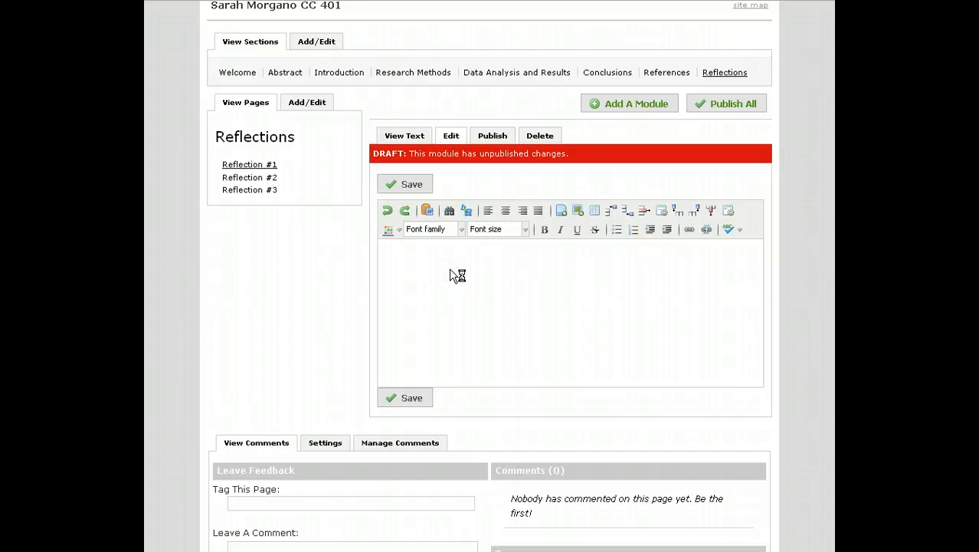
{"action": "type", "text": "Hello world!"}
{"action": "left_click", "coordinate": [405, 398]}
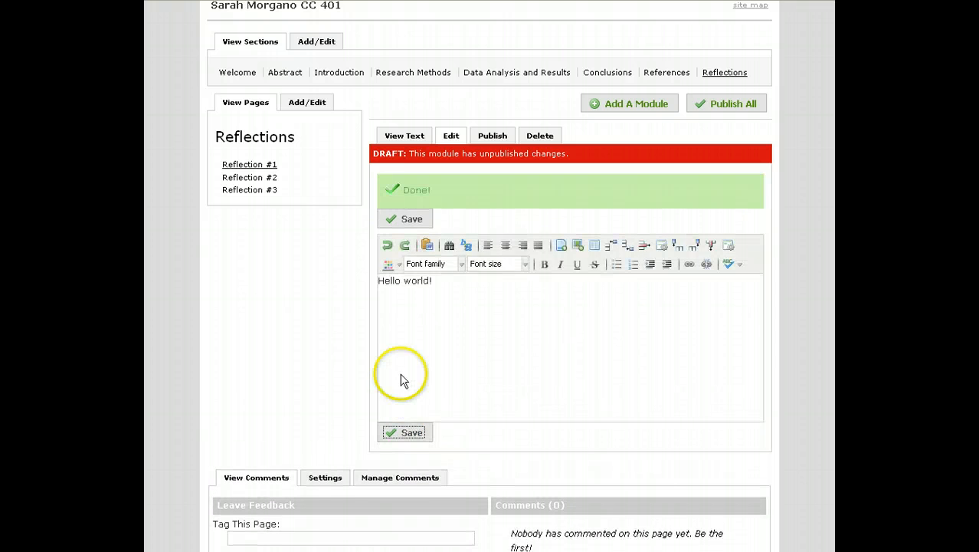
Publish all changes to the modules on the Reflection #1 page
{"action": "left_click", "coordinate": [721, 103]}
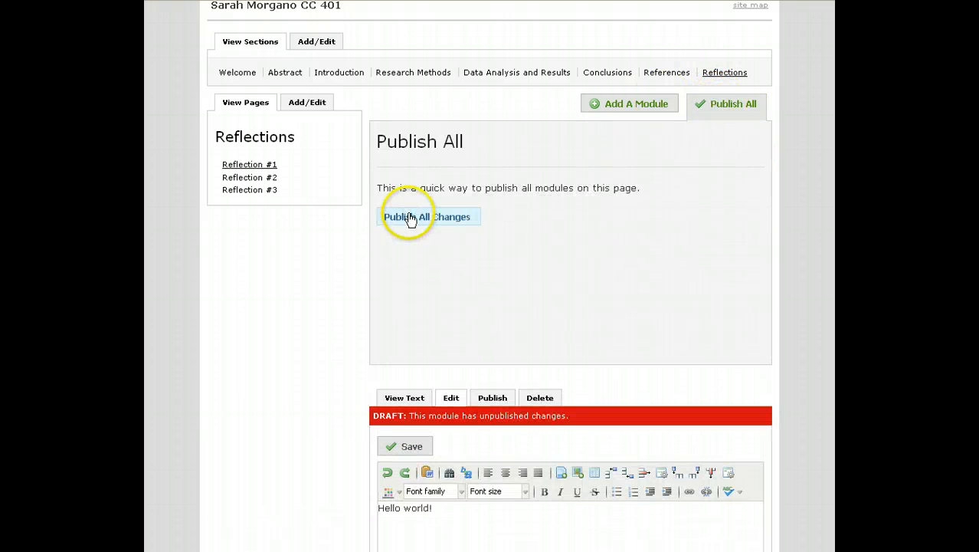
{"action": "left_click", "coordinate": [411, 218]}
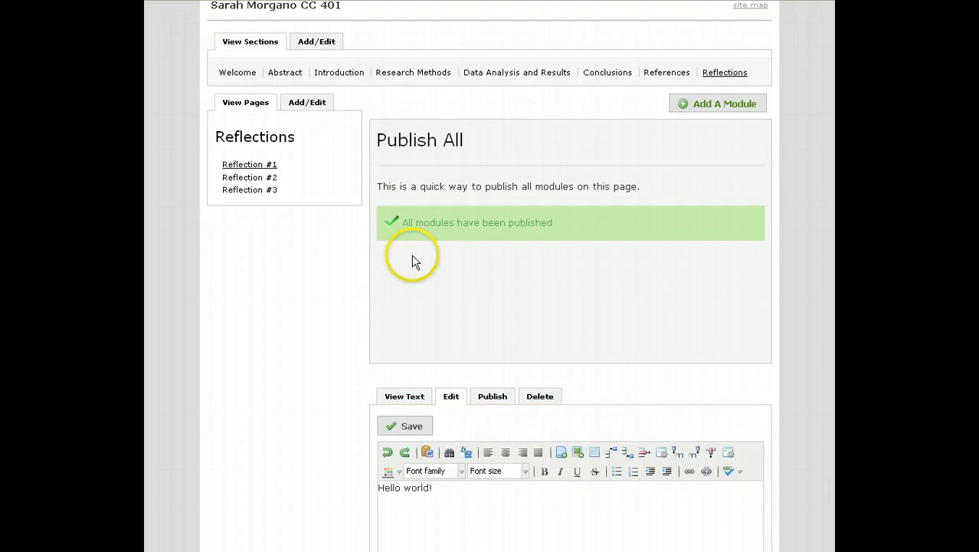
{"action": "scroll", "coordinate": [412, 230], "scroll_direction": "up", "scroll_amount": 3}
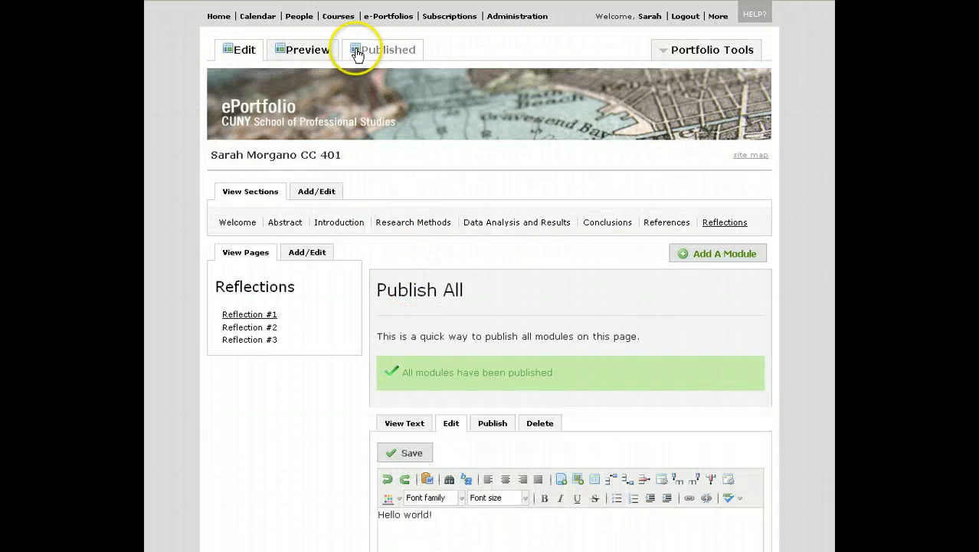
Check that the published Reflection #1 page shows 'Hello world!', then return to e-Portfolios
{"action": "left_click", "coordinate": [394, 49]}
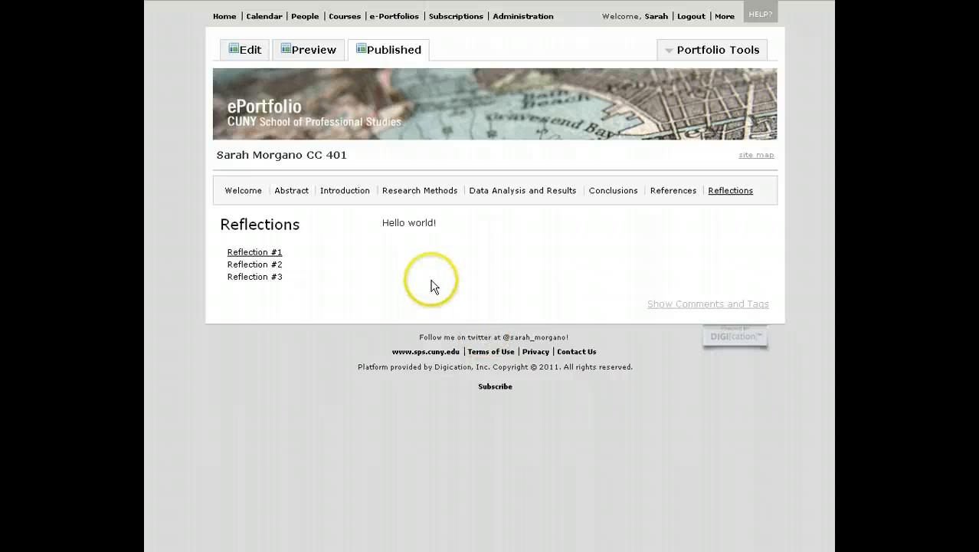
{"action": "left_click", "coordinate": [381, 19]}
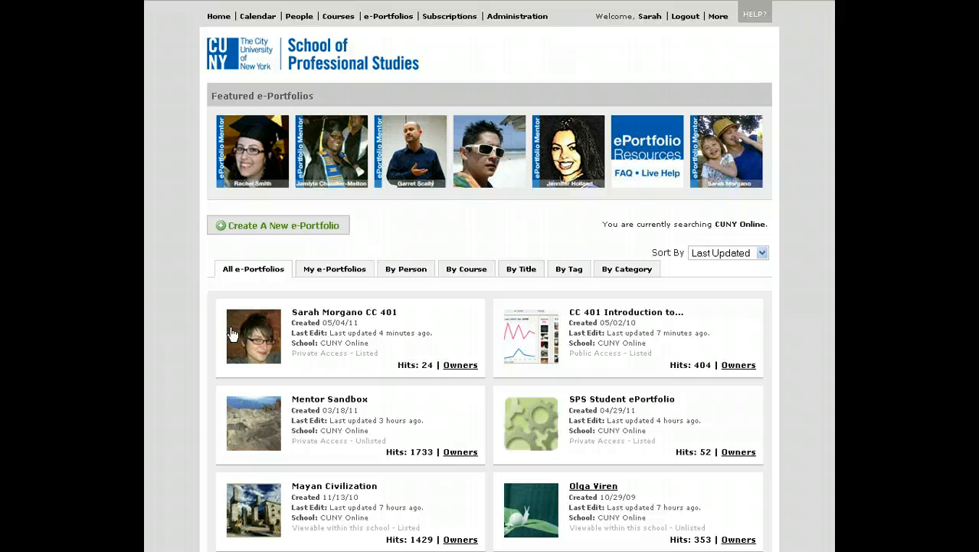
Open the published ePortfolio Resources site and scroll past its introductory video
{"action": "left_click", "coordinate": [621, 174]}
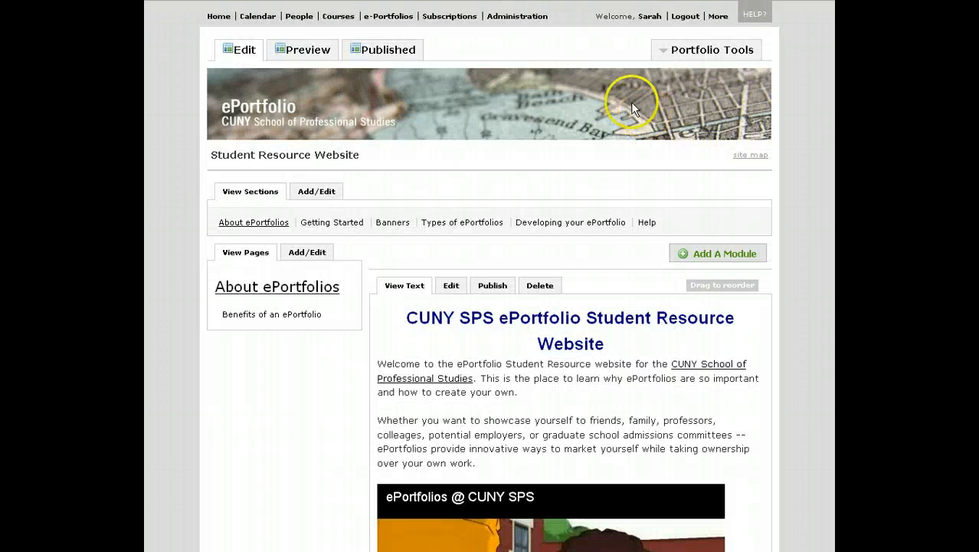
{"action": "left_click", "coordinate": [395, 49]}
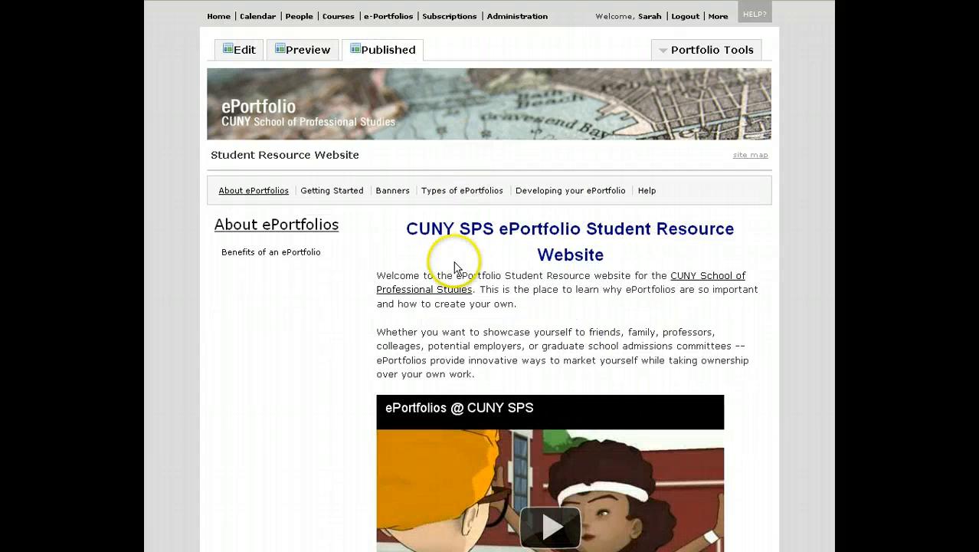
{"action": "scroll", "coordinate": [347, 322], "scroll_direction": "down", "scroll_amount": 4}
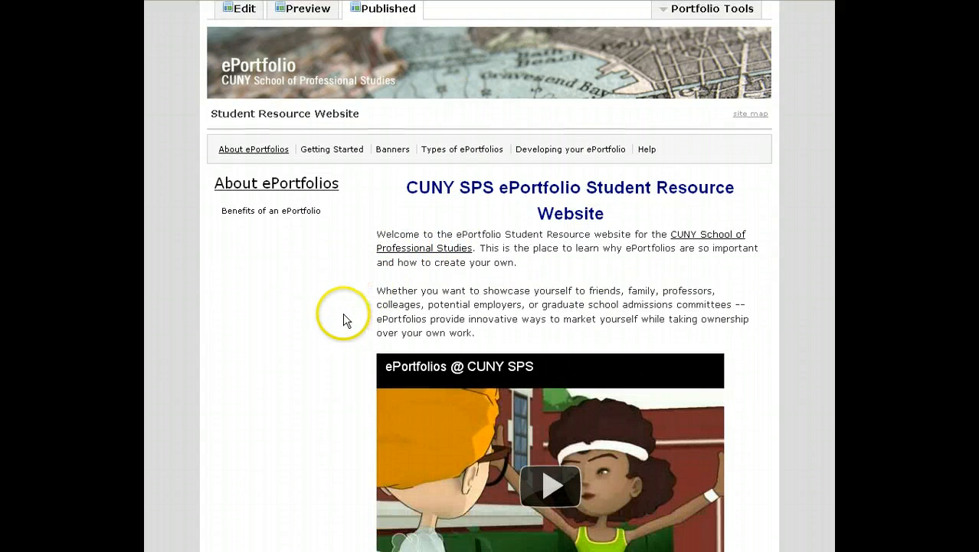
{"action": "scroll", "coordinate": [348, 321], "scroll_direction": "down", "scroll_amount": 3}
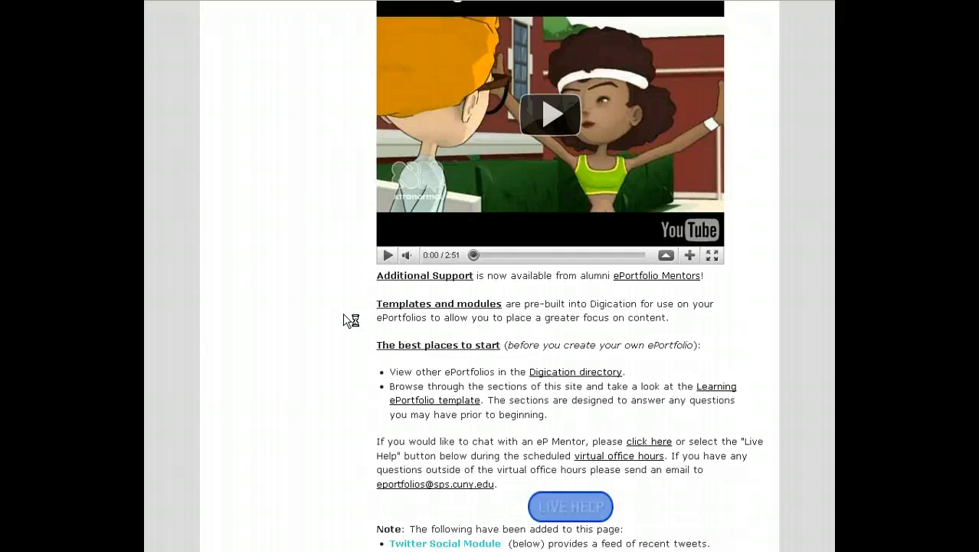